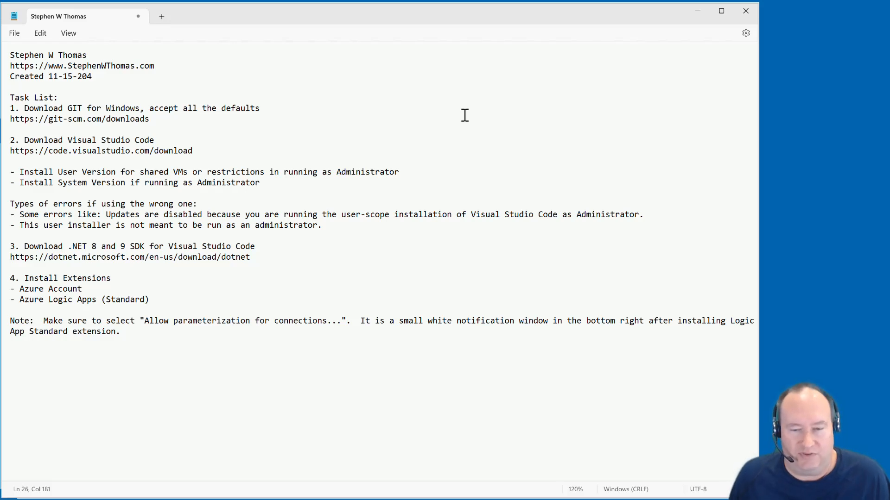
Switch to the browser and review the Git for Windows, Visual Studio Code and .NET download pages
{"action": "left_click", "coordinate": [253, 499]}
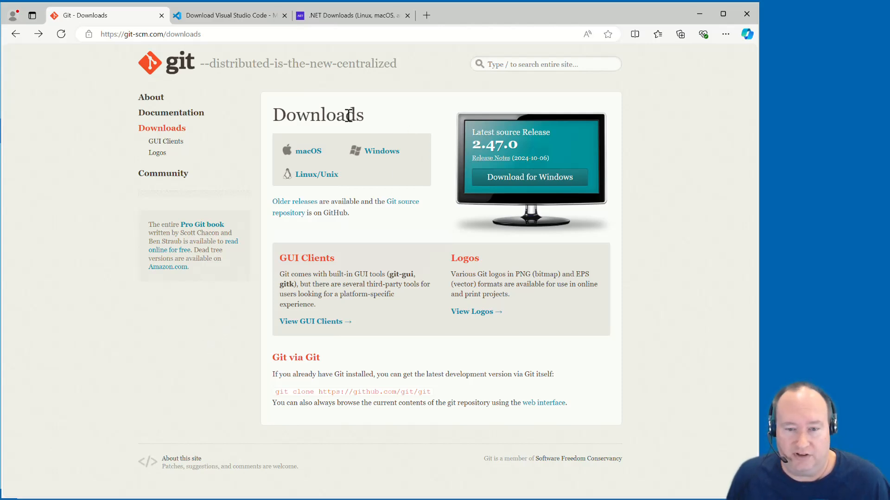
{"action": "left_click", "coordinate": [375, 154]}
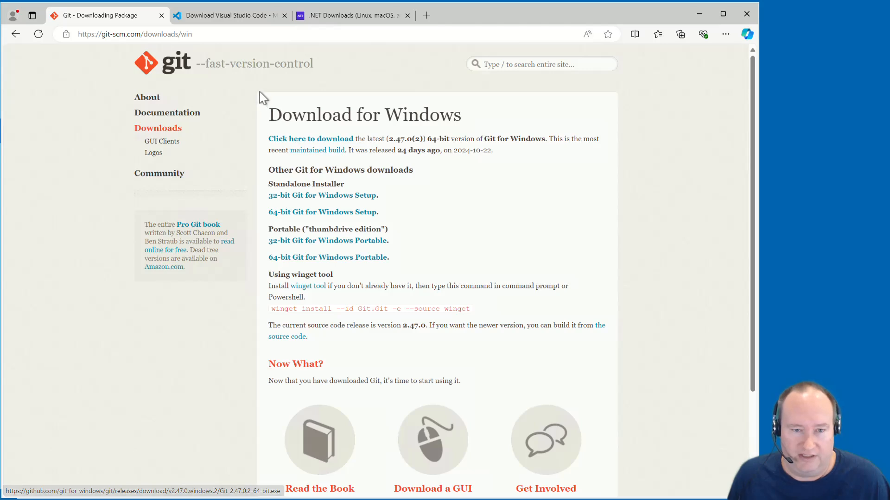
{"action": "left_click", "coordinate": [238, 18]}
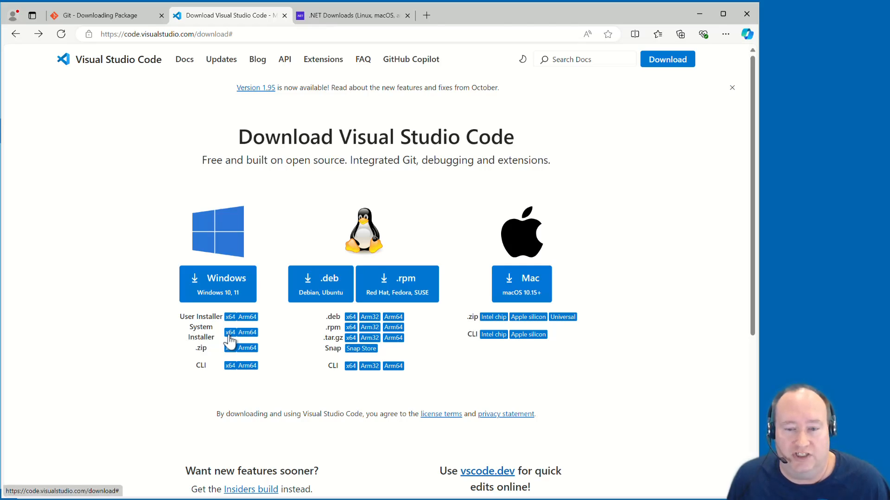
{"action": "left_click", "coordinate": [325, 15]}
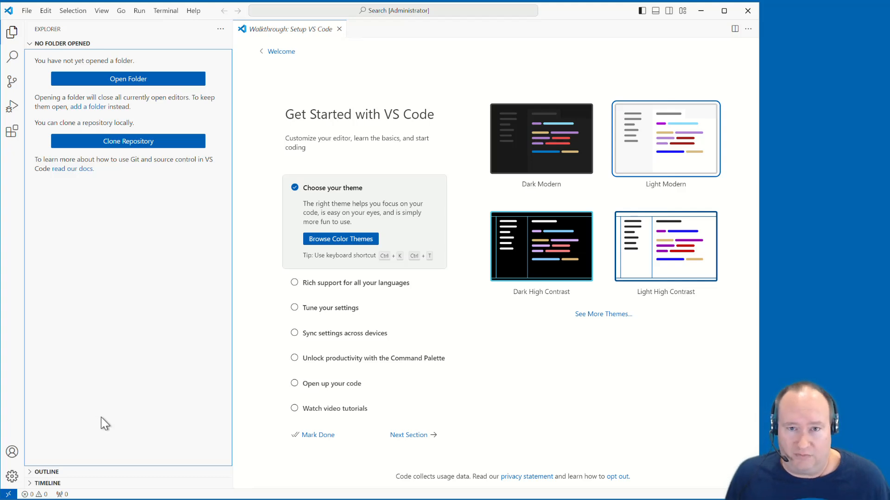
Search the extension marketplace for "azure" and install the Azure Account extension
{"action": "key", "text": "ctrl+b"}
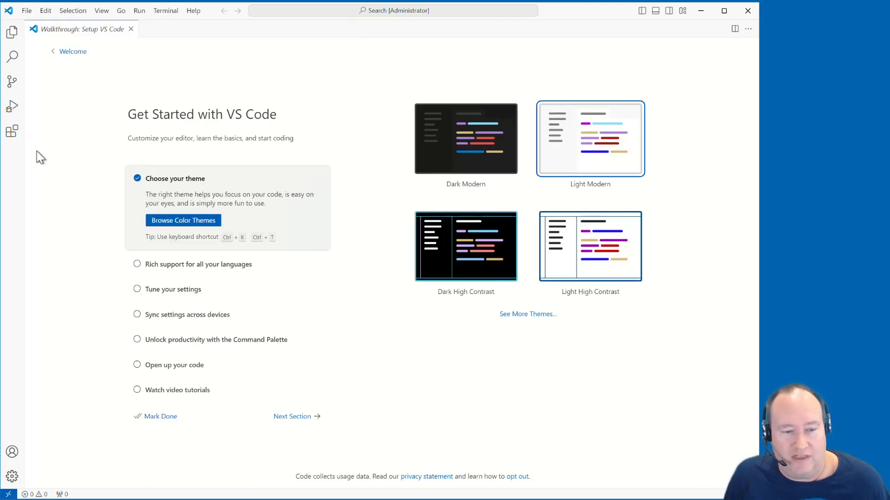
{"action": "left_click", "coordinate": [12, 133]}
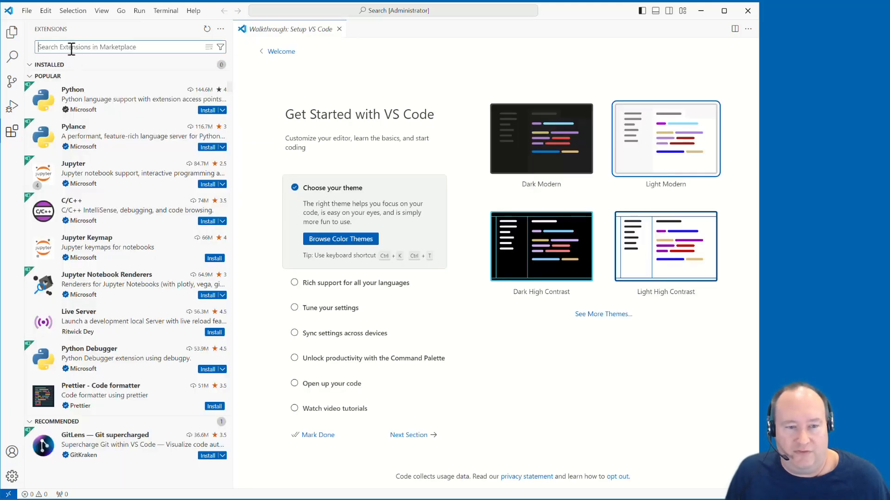
{"action": "type", "text": "azure"}
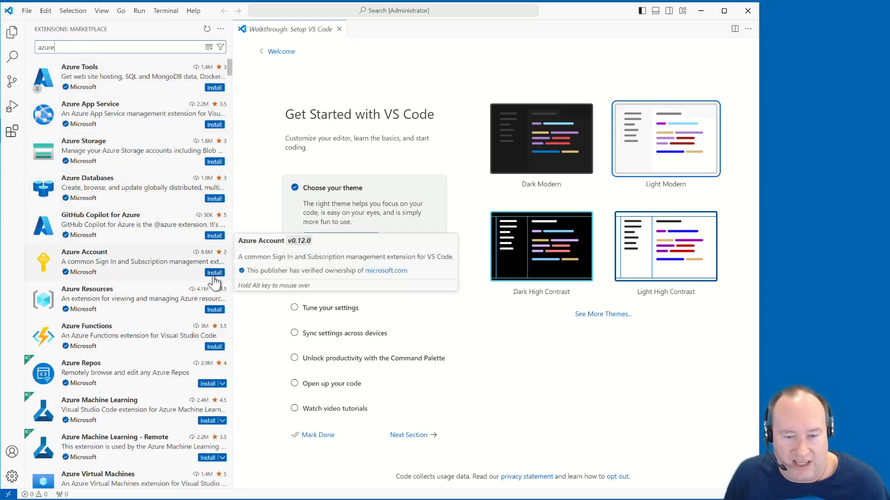
{"action": "left_click", "coordinate": [125, 258]}
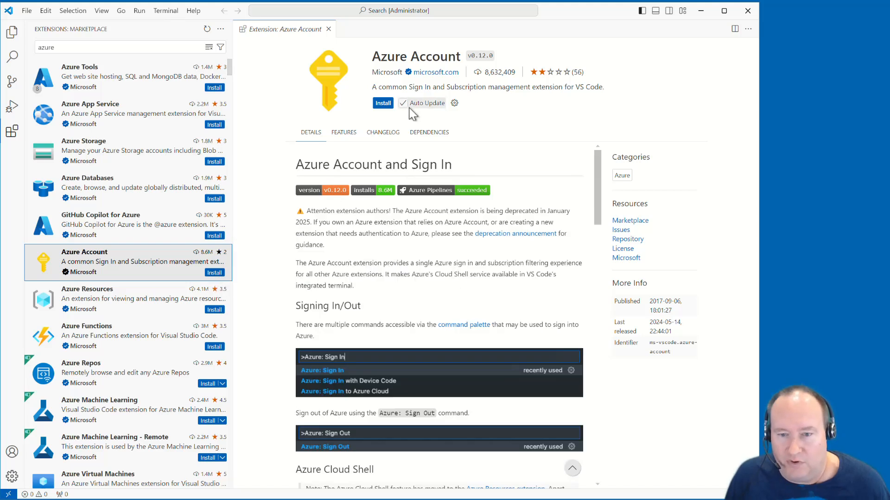
{"action": "left_click", "coordinate": [385, 104]}
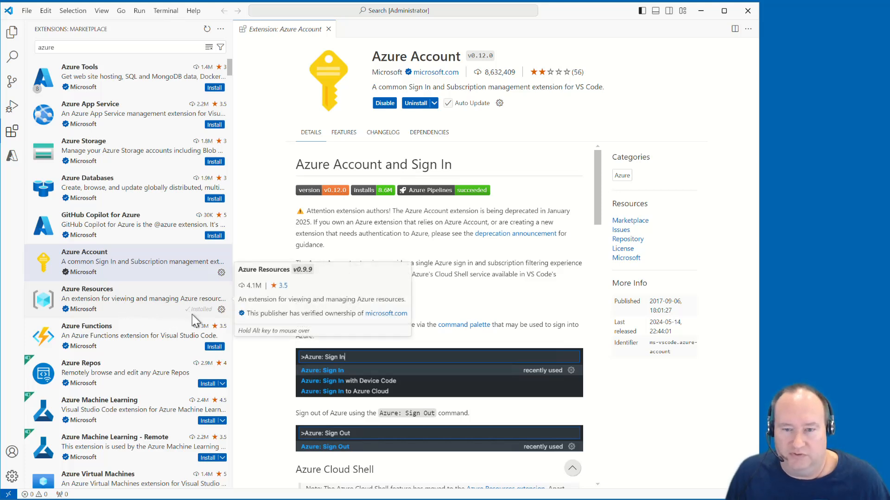
Search the extension marketplace for "logic apps" and install the Azure Logic Apps (Standard) extension
{"action": "double_click", "coordinate": [89, 48]}
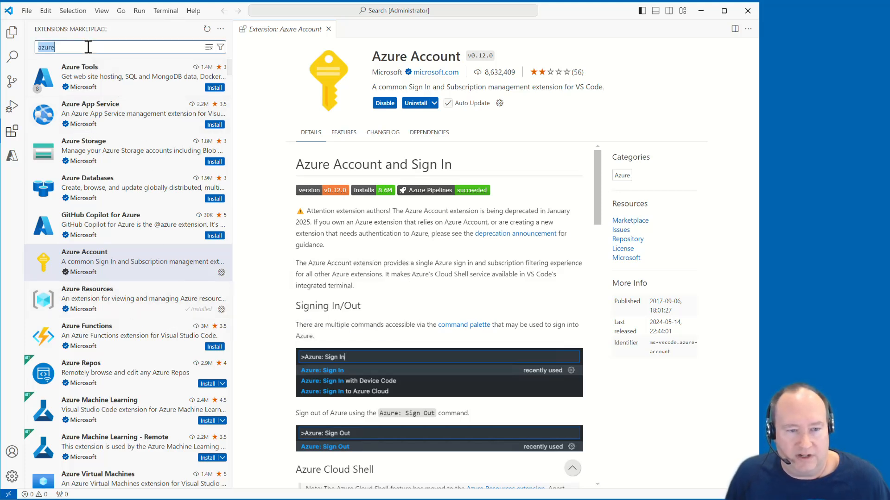
{"action": "type", "text": "logi"}
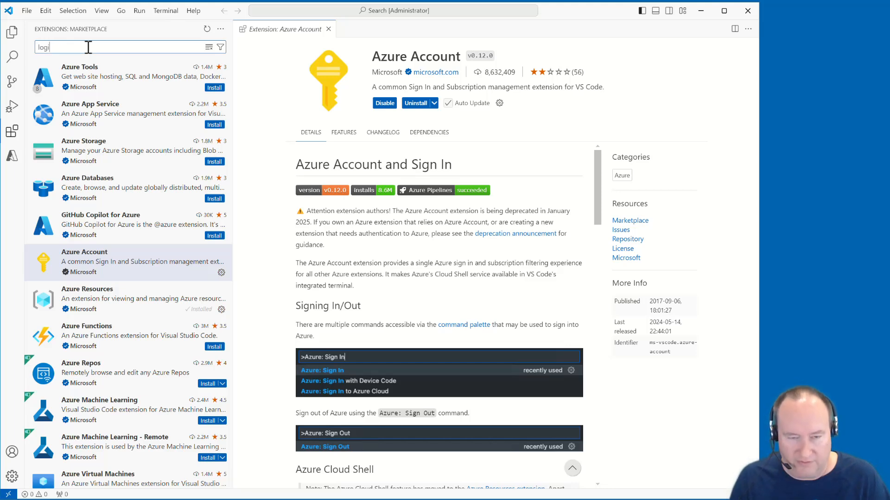
{"action": "type", "text": "c apps"}
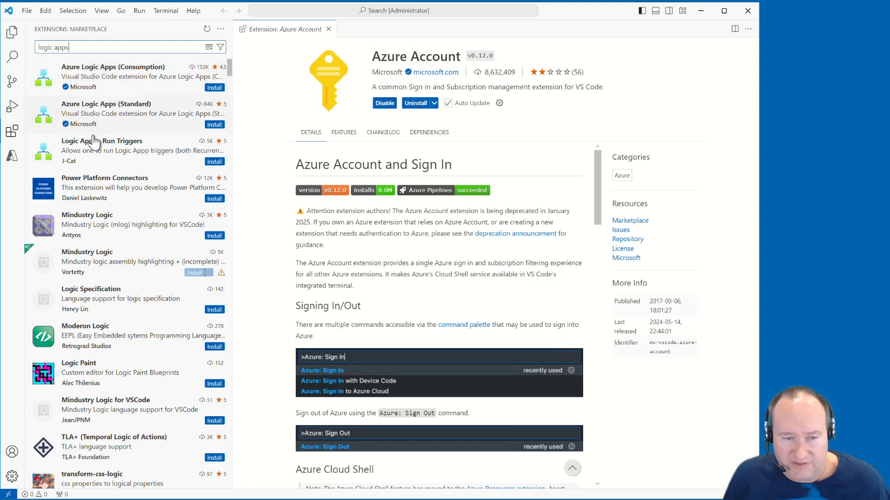
{"action": "left_click", "coordinate": [95, 78]}
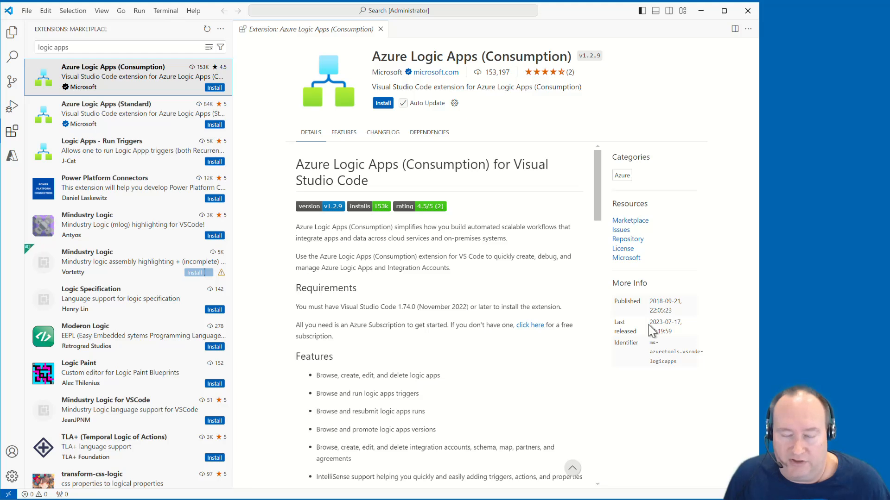
{"action": "left_click", "coordinate": [118, 125]}
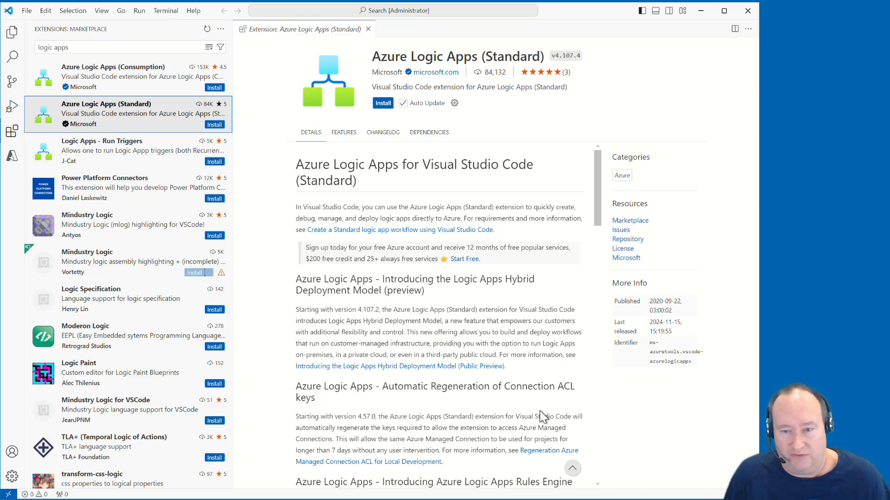
{"action": "left_click", "coordinate": [383, 103]}
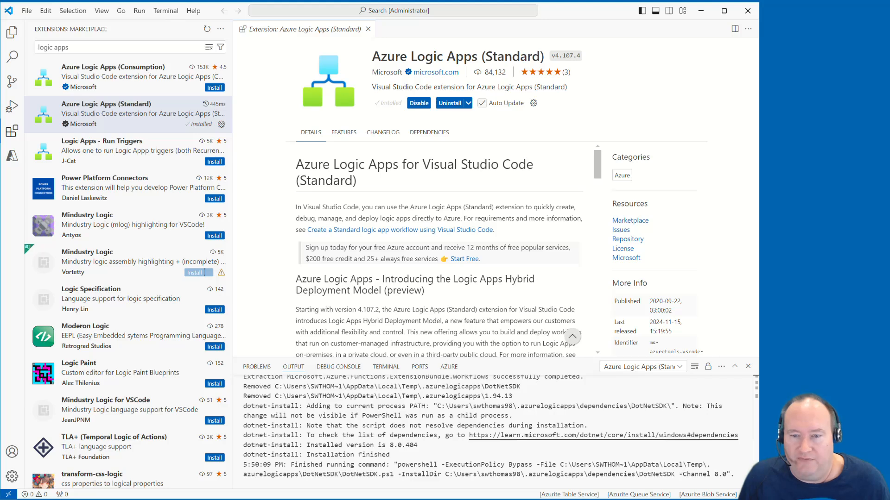
Restart Visual Studio Code and permanently dismiss the Azure Functions Core Tools update warning
{"action": "left_click", "coordinate": [683, 475]}
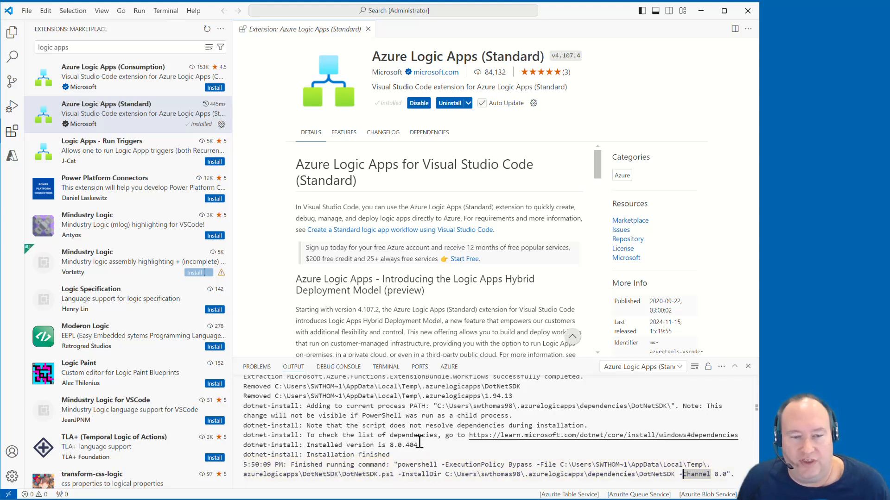
{"action": "left_click", "coordinate": [745, 16]}
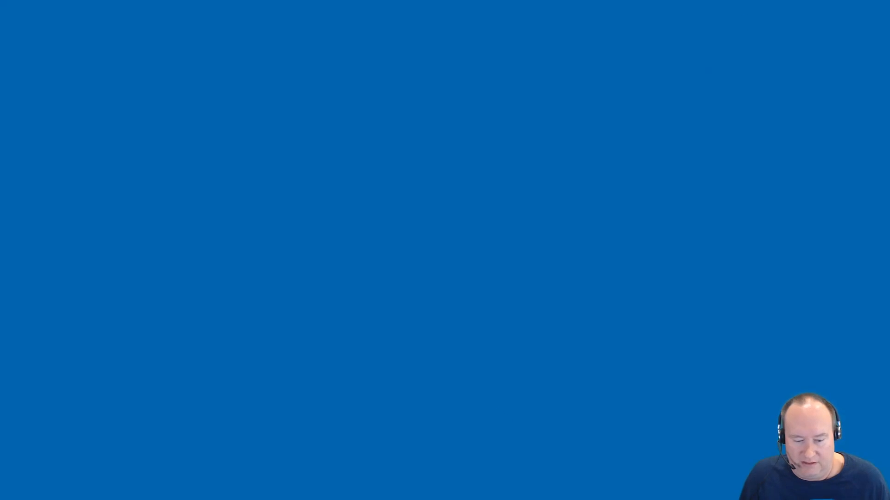
{"action": "key", "text": "super"}
{"action": "left_click", "coordinate": [208, 484]}
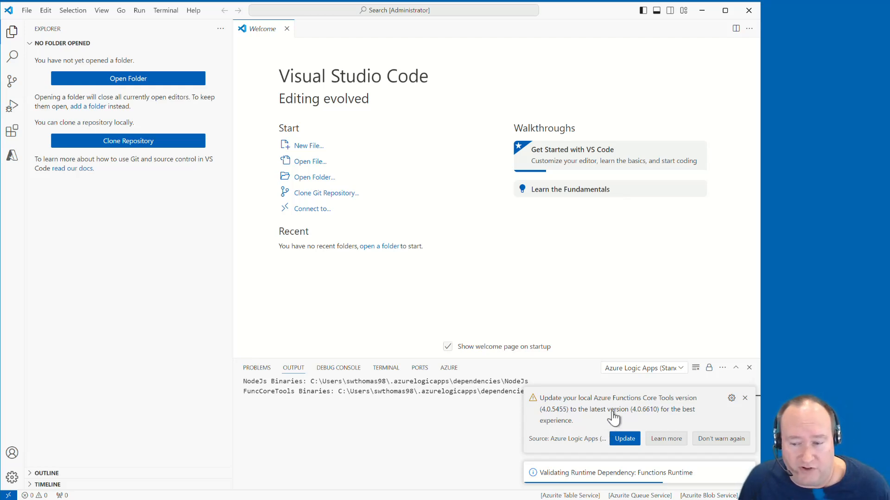
{"action": "left_click", "coordinate": [717, 442]}
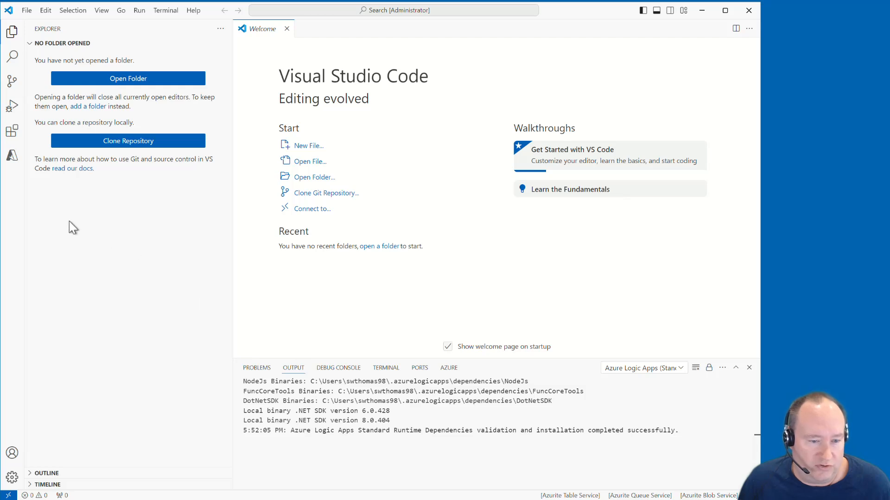
Start a new logic app workspace and locate it in a new folder named Demo on the C: drive
{"action": "left_click", "coordinate": [12, 157]}
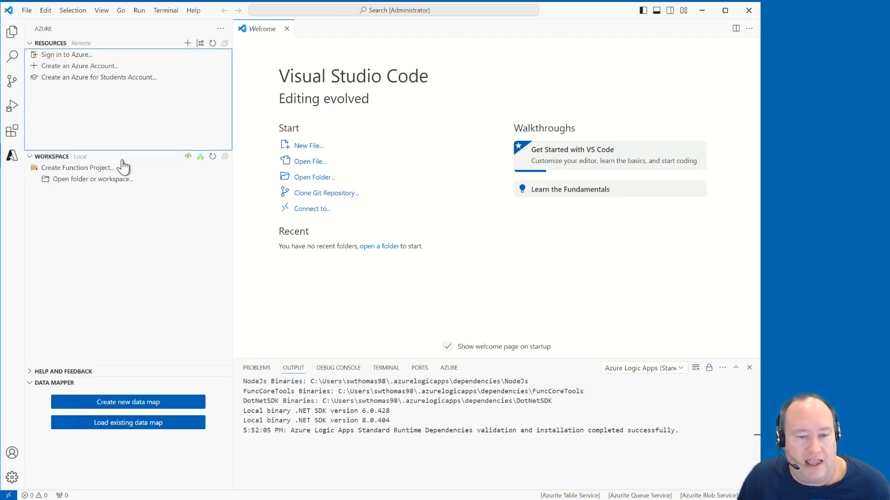
{"action": "left_click", "coordinate": [201, 157]}
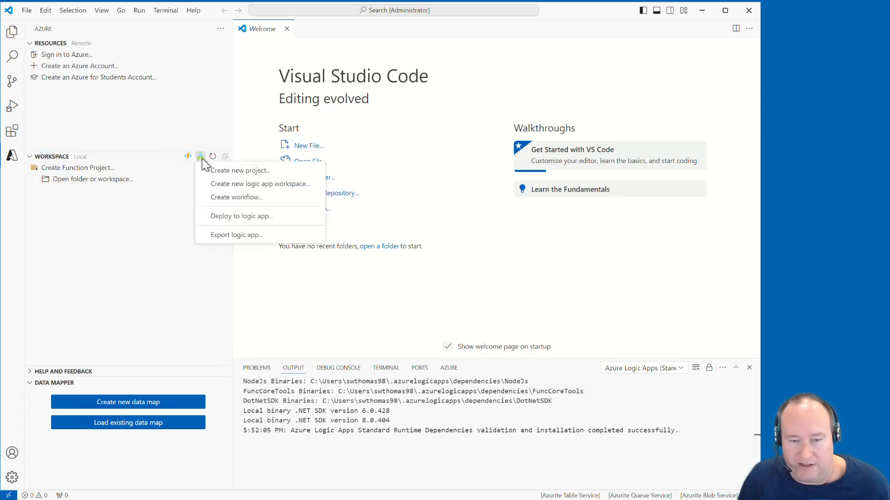
{"action": "left_click", "coordinate": [248, 186]}
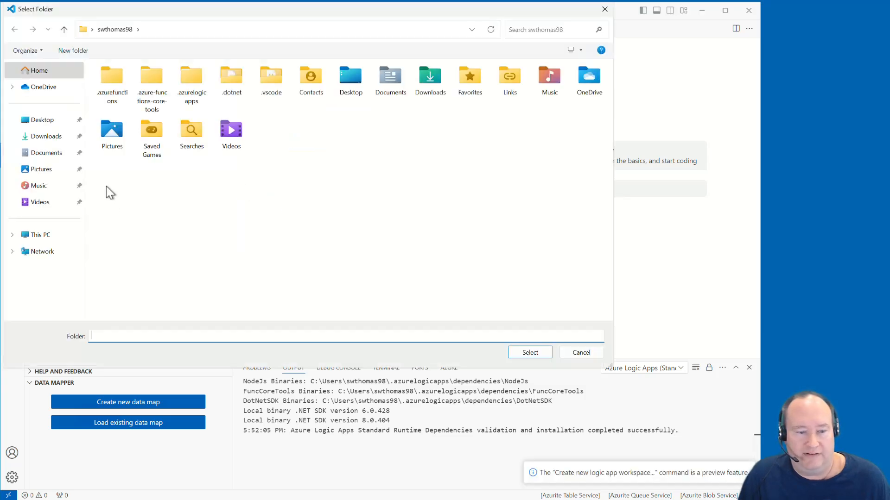
{"action": "left_click", "coordinate": [51, 234]}
{"action": "double_click", "coordinate": [135, 92]}
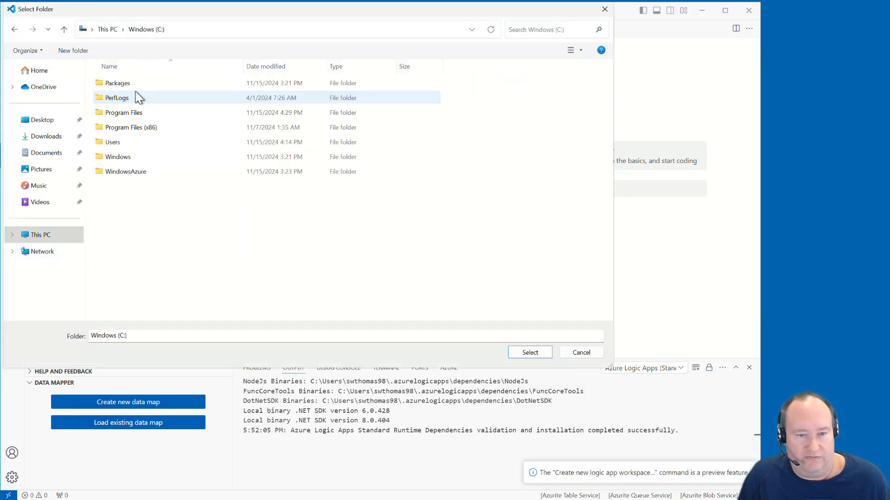
{"action": "left_click", "coordinate": [79, 51]}
{"action": "type", "text": "Dem"}
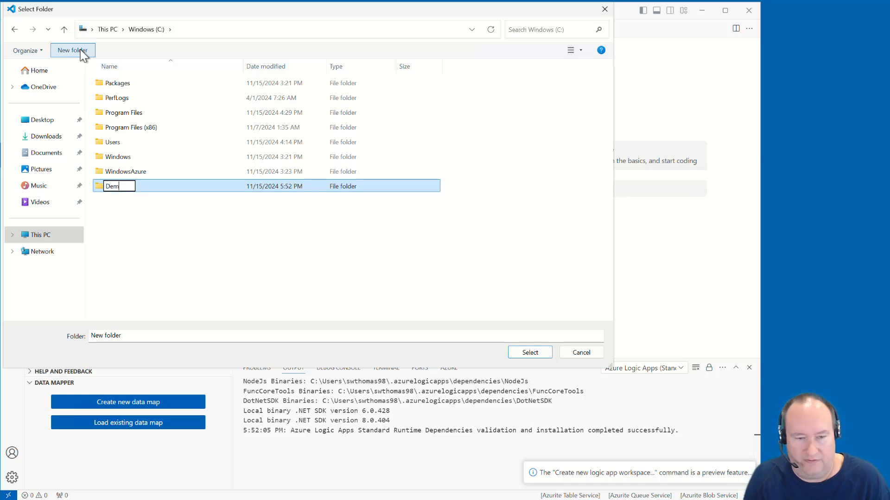
{"action": "type", "text": "o"}
{"action": "key", "text": "Return"}
{"action": "key", "text": "Return"}
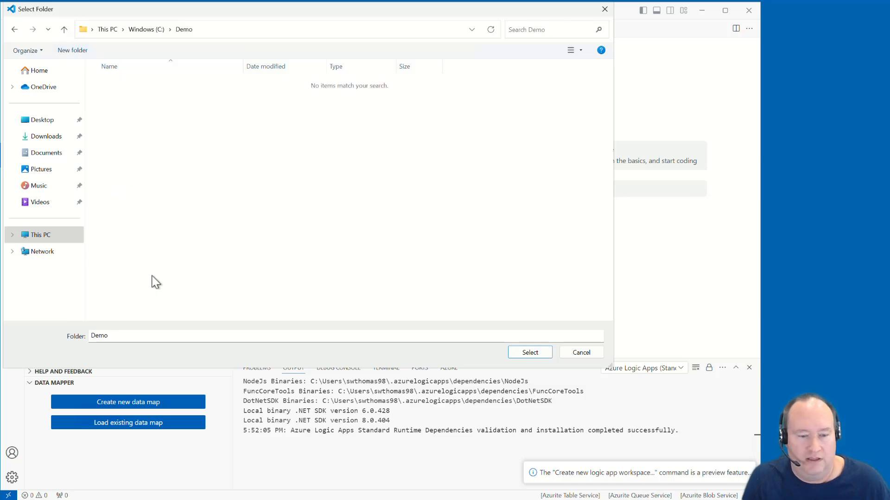
{"action": "left_click", "coordinate": [547, 355]}
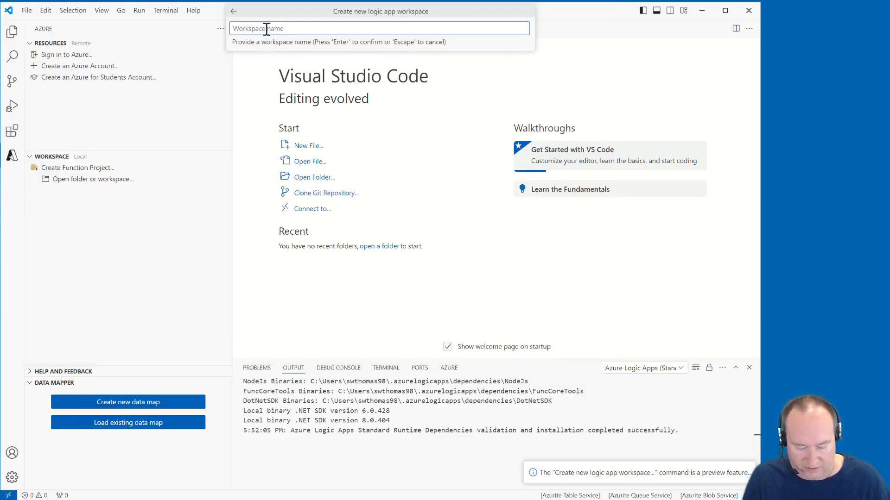
Name the workspace LiveDemo and base it on the logic app with custom code project template targeting .NET 8
{"action": "type", "text": "LiveDemo"}
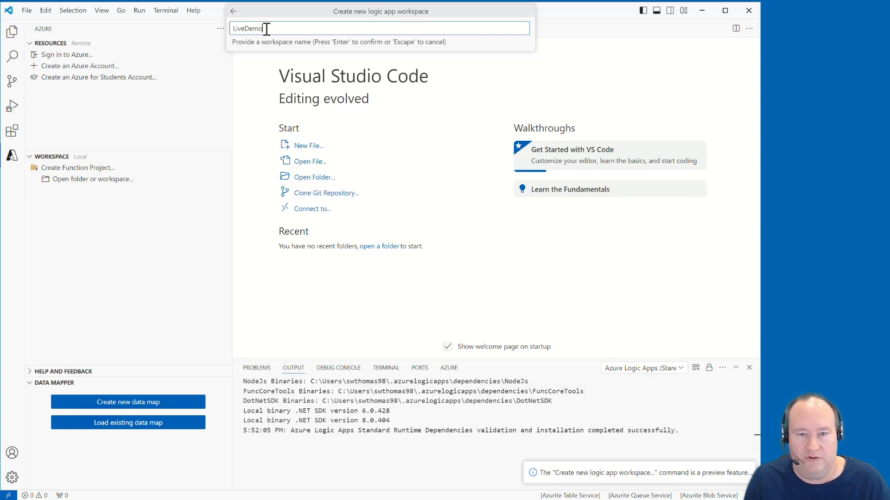
{"action": "key", "text": "Return"}
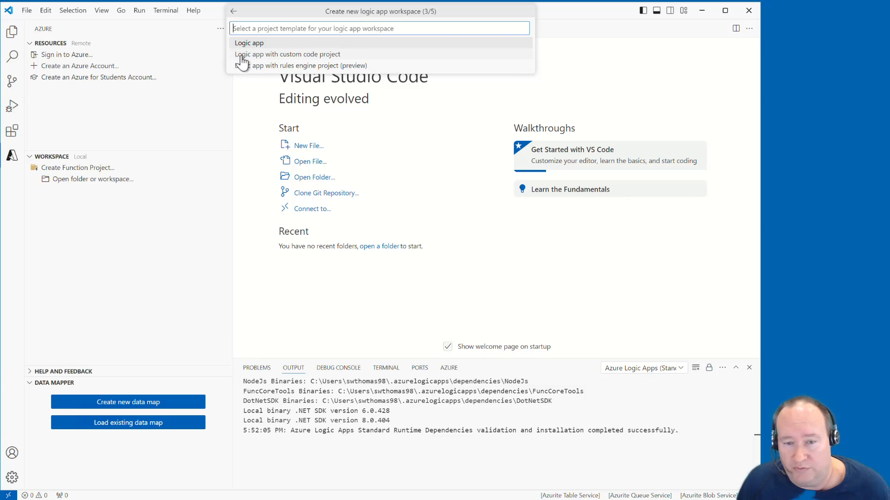
{"action": "left_click", "coordinate": [275, 55]}
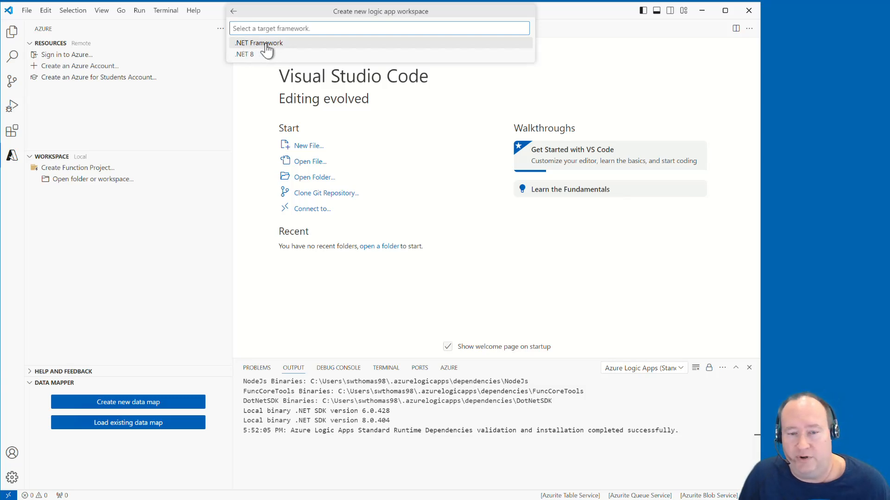
{"action": "left_click", "coordinate": [246, 58]}
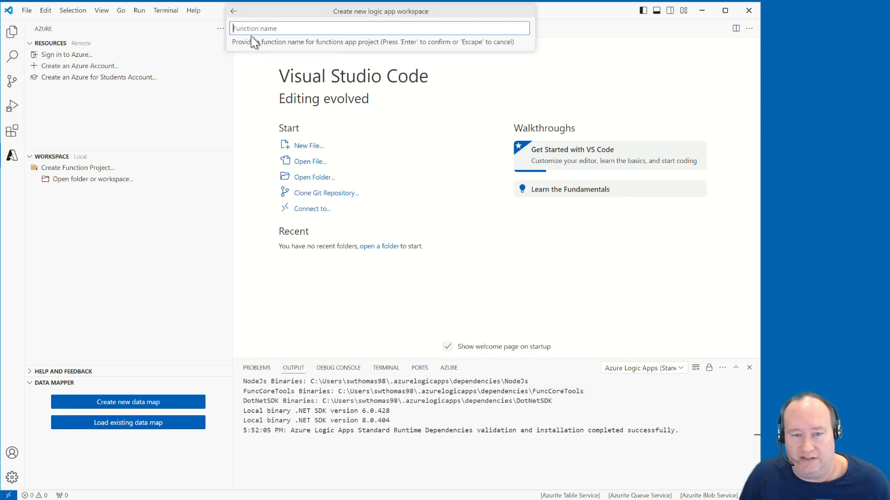
Name the function, set its namespace to FunDemoNS, and choose Stateful Workflow for the project's first workflow
{"action": "type", "text": "FunDemo"}
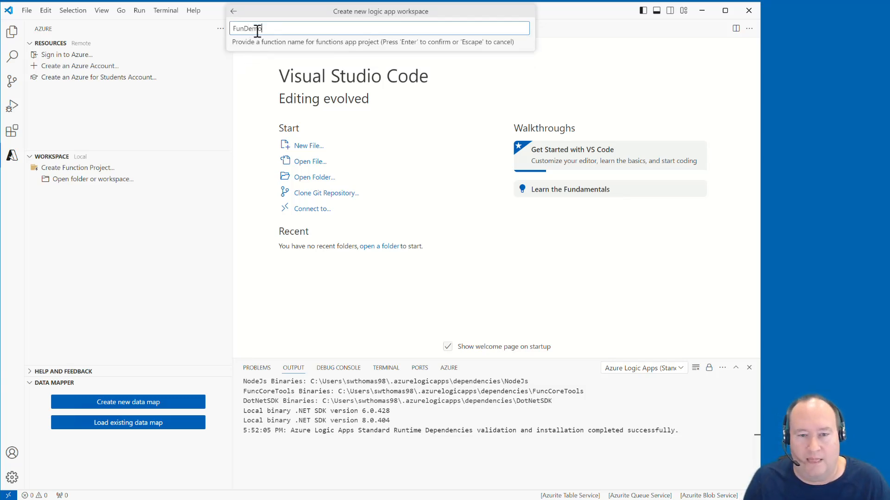
{"action": "key", "text": "Return"}
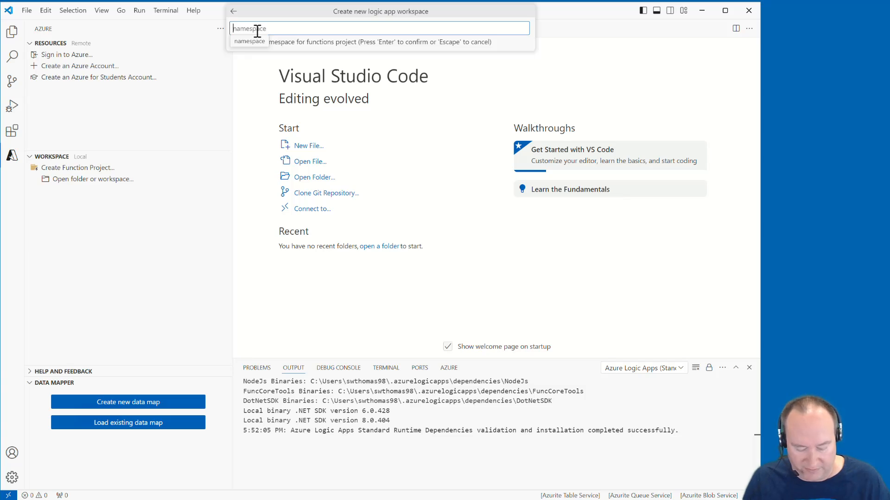
{"action": "type", "text": "FunDemoN"}
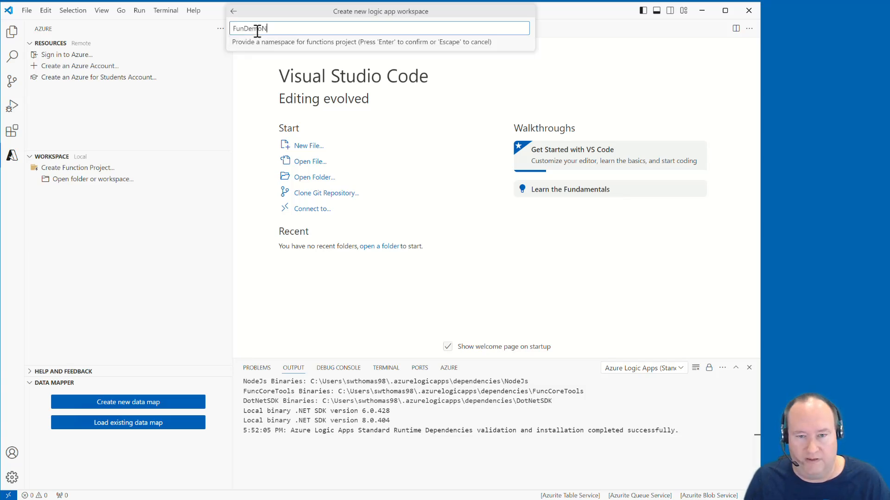
{"action": "type", "text": "S"}
{"action": "key", "text": "Return"}
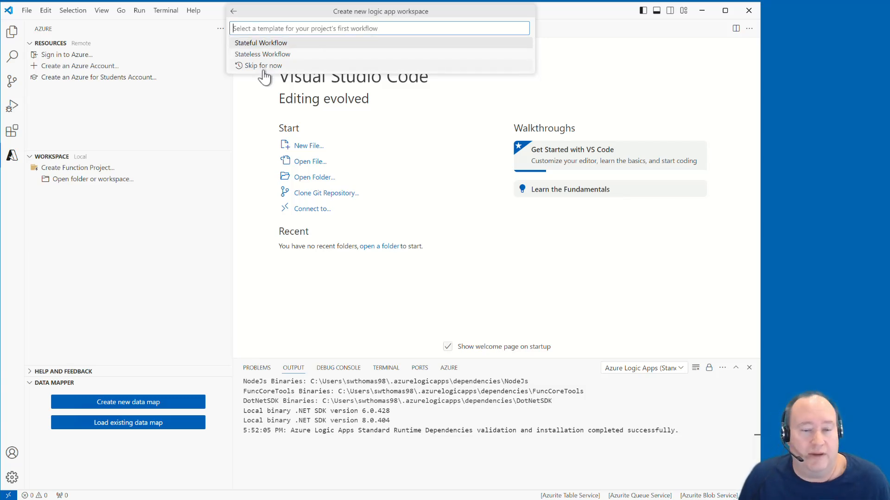
{"action": "left_click", "coordinate": [239, 45]}
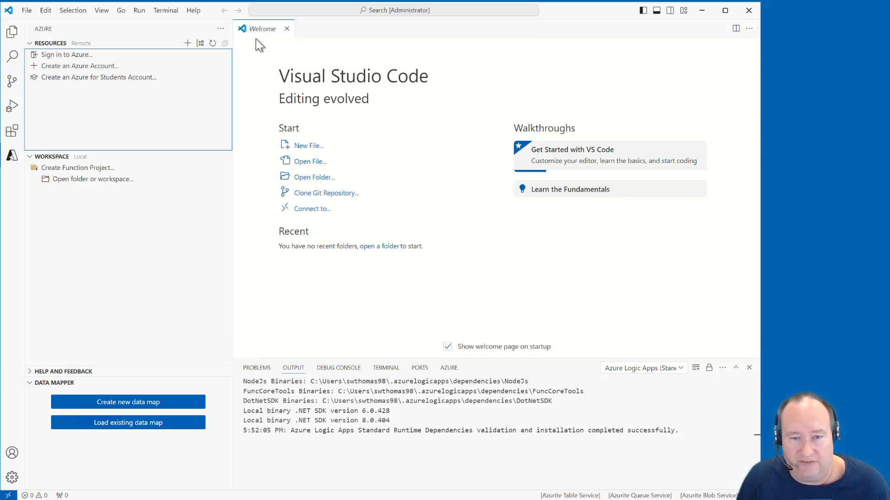
Name the workflow LiveDemo and open the new project in the current window, trusting the workspace authors
{"action": "type", "text": "LiveDemo"}
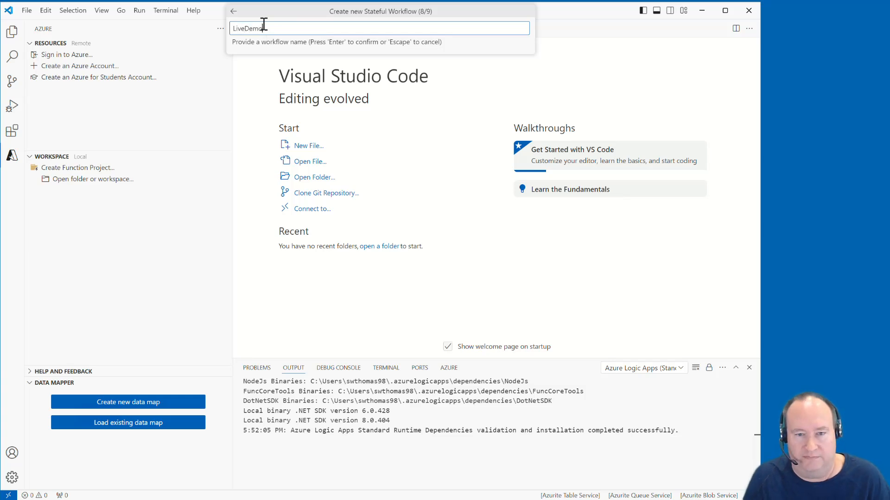
{"action": "key", "text": "Return"}
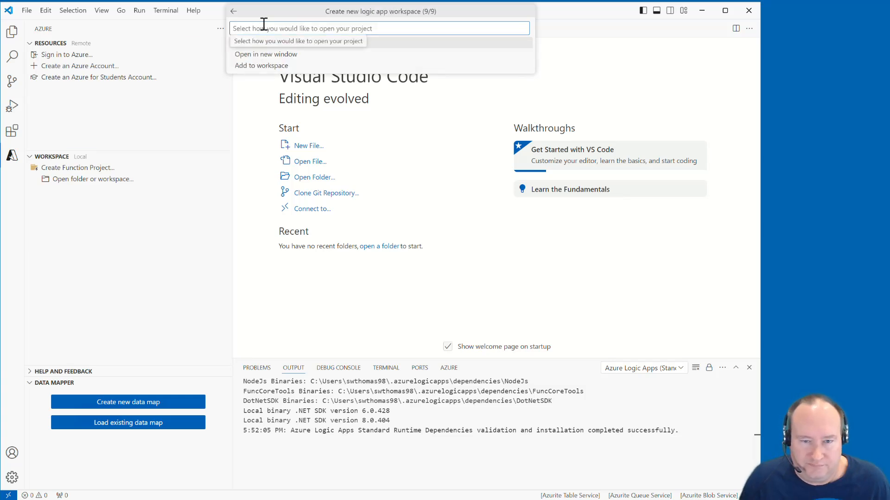
{"action": "left_click", "coordinate": [258, 43]}
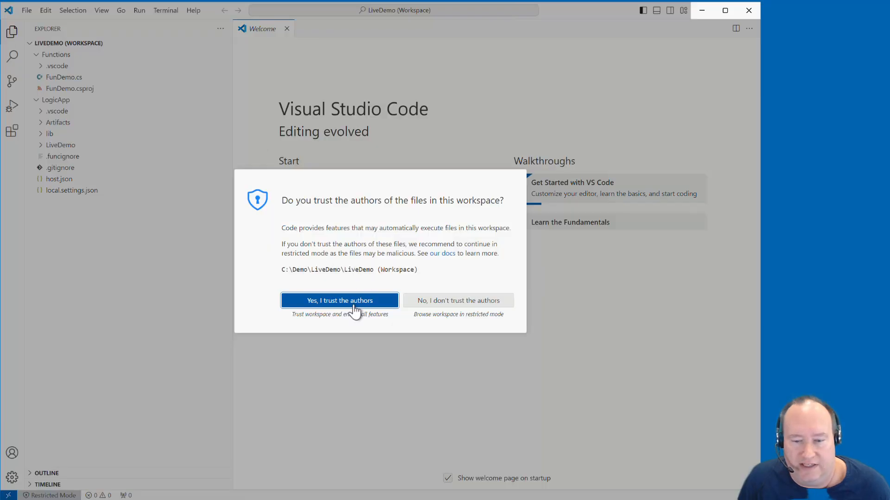
{"action": "left_click", "coordinate": [348, 300]}
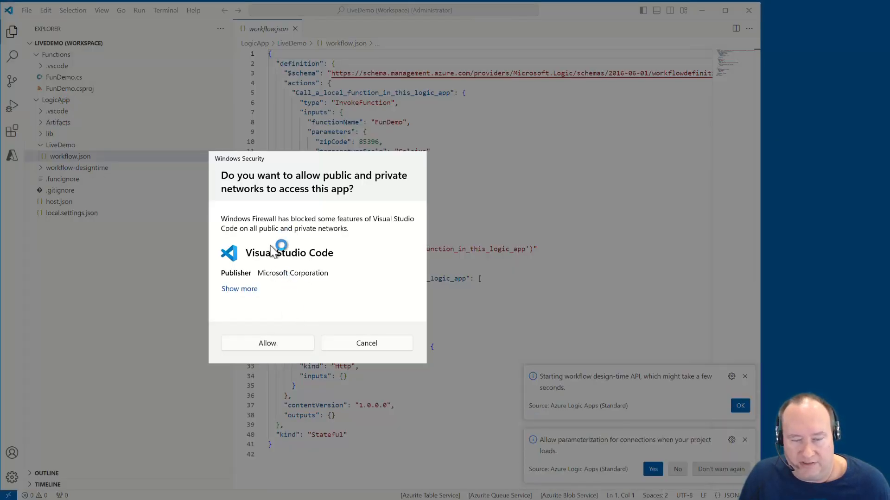
Allow Visual Studio Code and func through Windows Firewall, and enable parameterization for connections when the project loads
{"action": "left_click", "coordinate": [292, 343]}
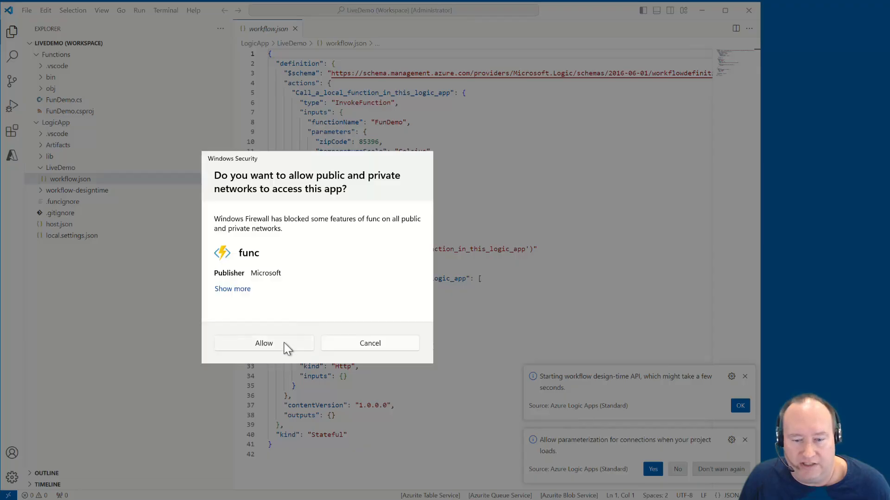
{"action": "left_click", "coordinate": [284, 343]}
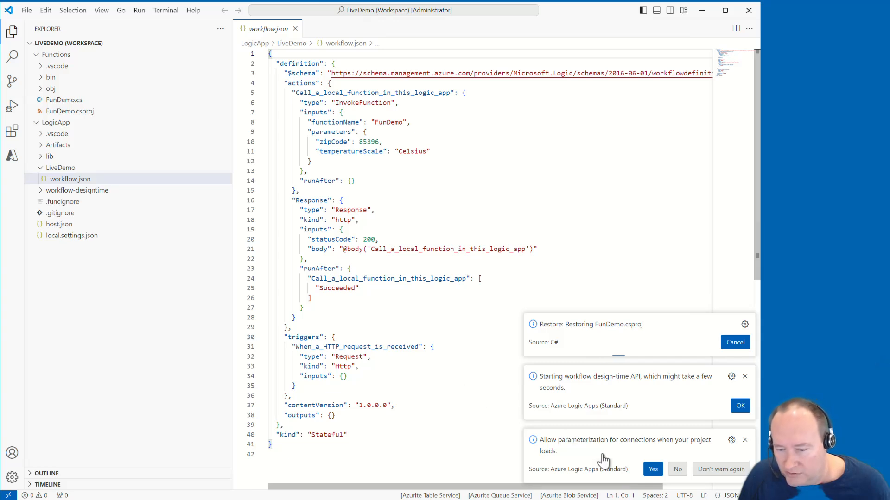
{"action": "left_click", "coordinate": [653, 470]}
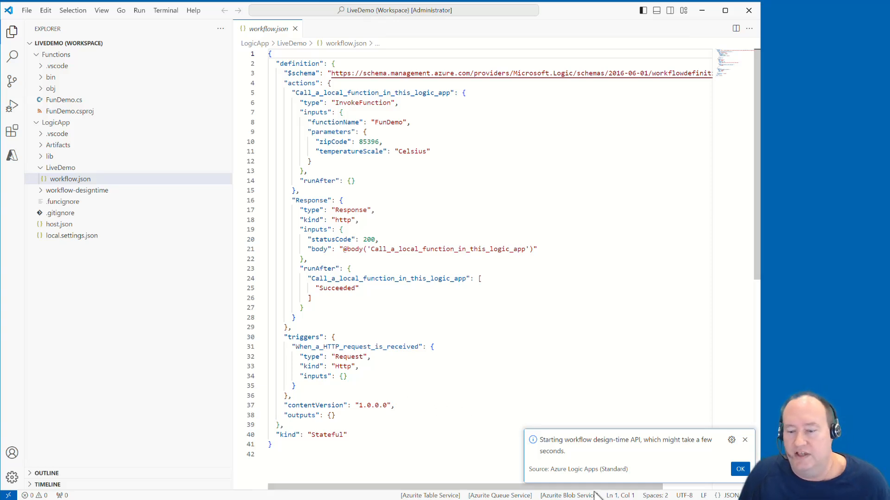
{"action": "left_click", "coordinate": [740, 469]}
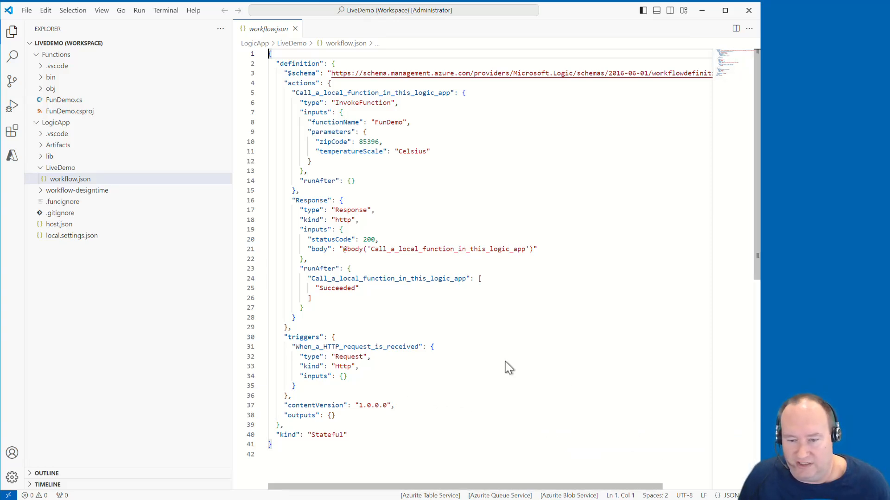
Open FunDemo.cs, dismiss the C# Dev Kit recommendation, and set a breakpoint on line 38 where currentTemp is assigned
{"action": "left_click", "coordinate": [56, 101]}
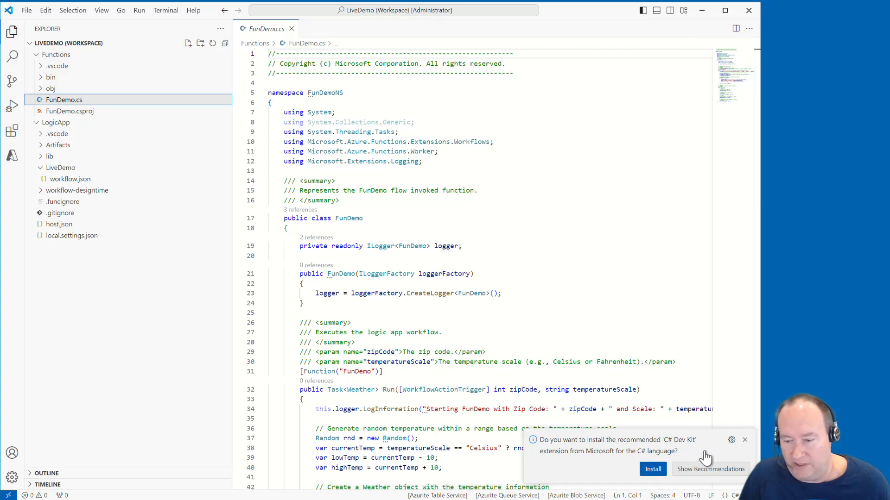
{"action": "left_click", "coordinate": [745, 439]}
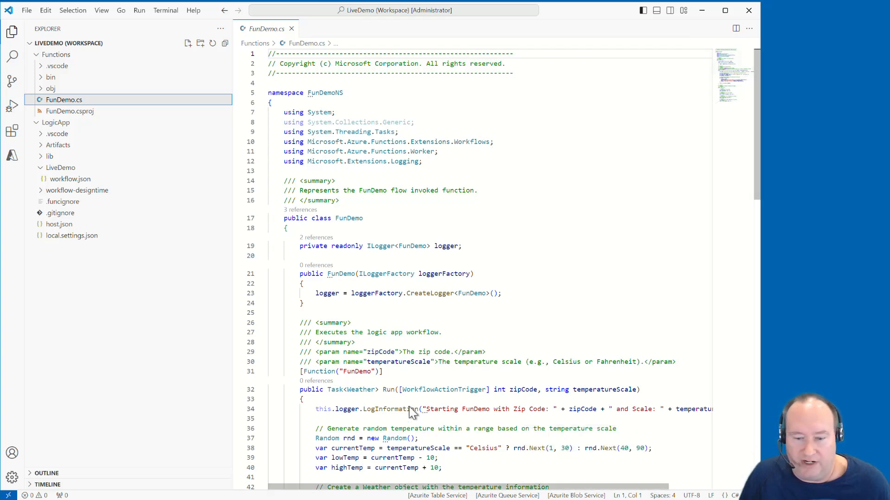
{"action": "scroll", "coordinate": [393, 384], "scroll_direction": "down", "scroll_amount": 2}
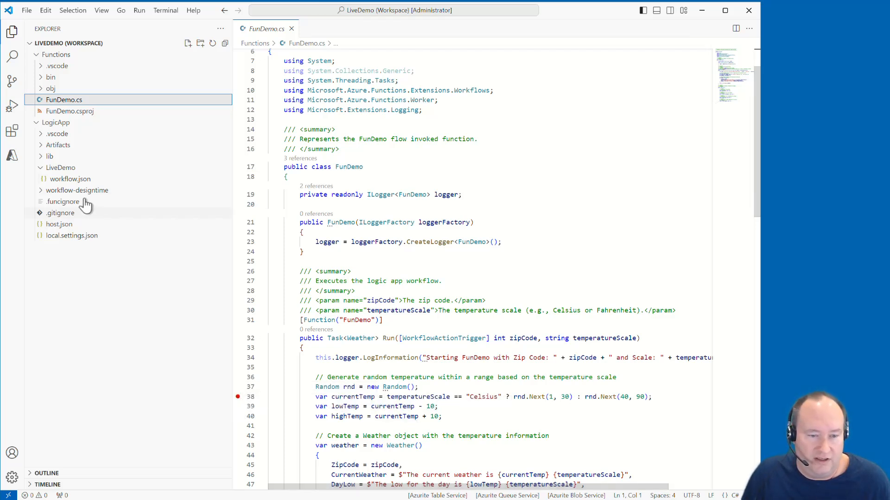
View the LiveDemo workflow.json in the workflow designer, acknowledging the design-time API notice, and close the designer
{"action": "right_click", "coordinate": [70, 181]}
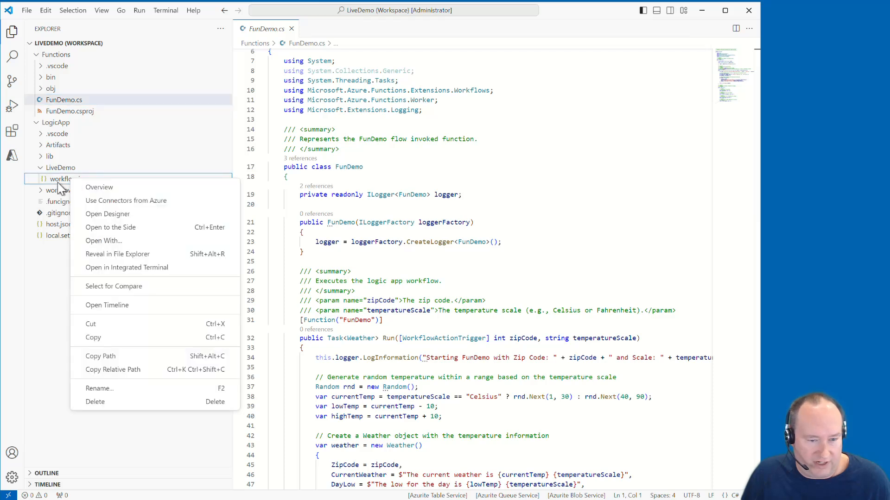
{"action": "left_click", "coordinate": [84, 214]}
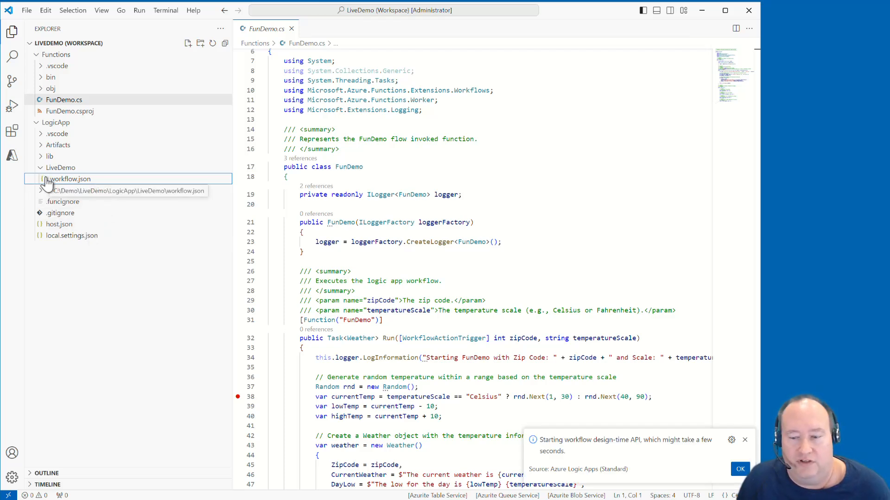
{"action": "left_click", "coordinate": [740, 472]}
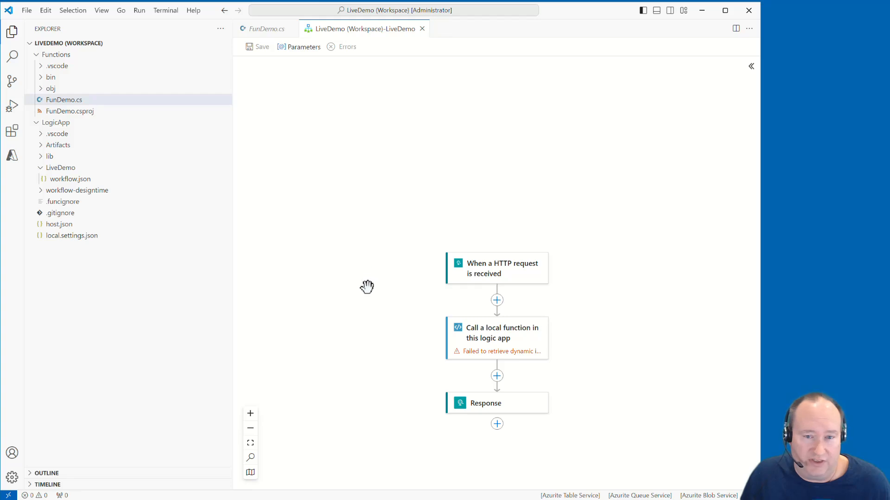
{"action": "left_click", "coordinate": [421, 29]}
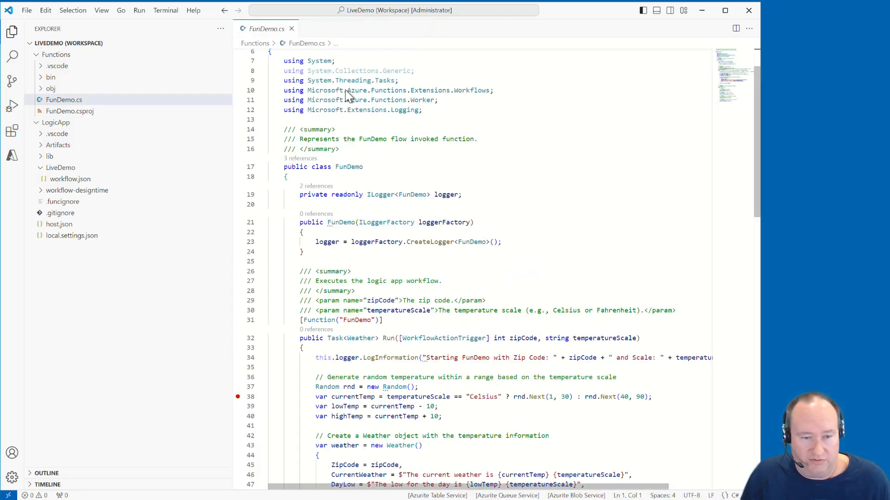
Open a terminal in the Functions folder, then restore and build the FunDemo project with dotnet
{"action": "left_click", "coordinate": [156, 9]}
{"action": "left_click", "coordinate": [168, 25]}
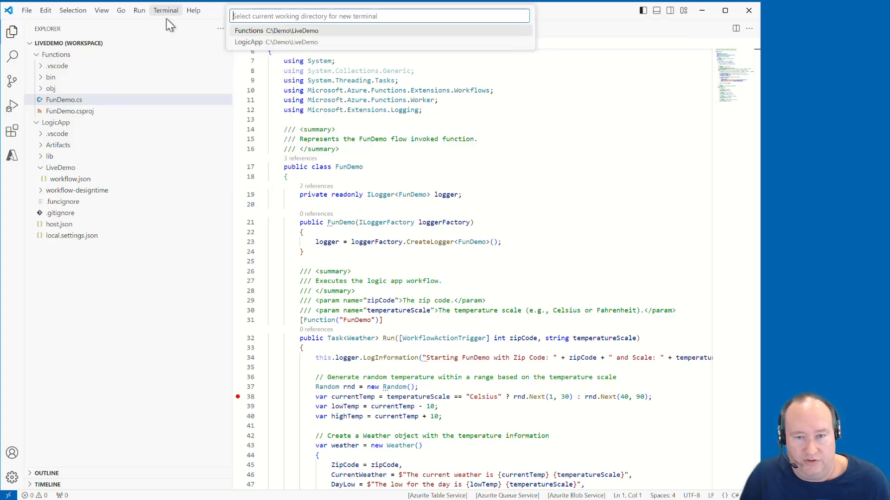
{"action": "left_click", "coordinate": [241, 33]}
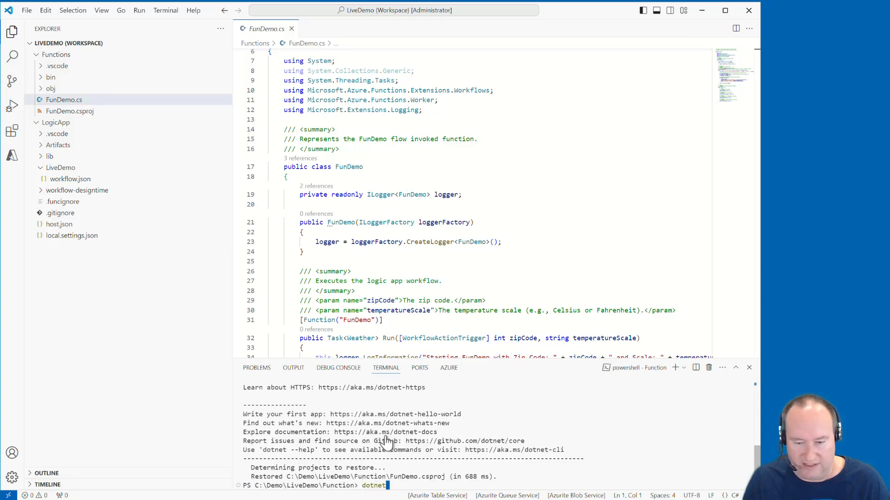
{"action": "key", "text": "Return"}
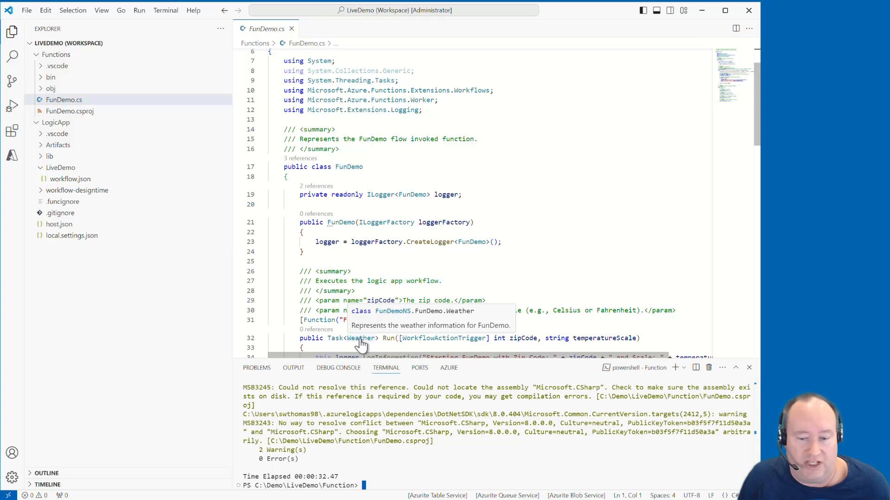
Reopen the LiveDemo workflow.json in the designer and acknowledge the workflow design-time API notice
{"action": "right_click", "coordinate": [85, 180]}
{"action": "left_click", "coordinate": [106, 215]}
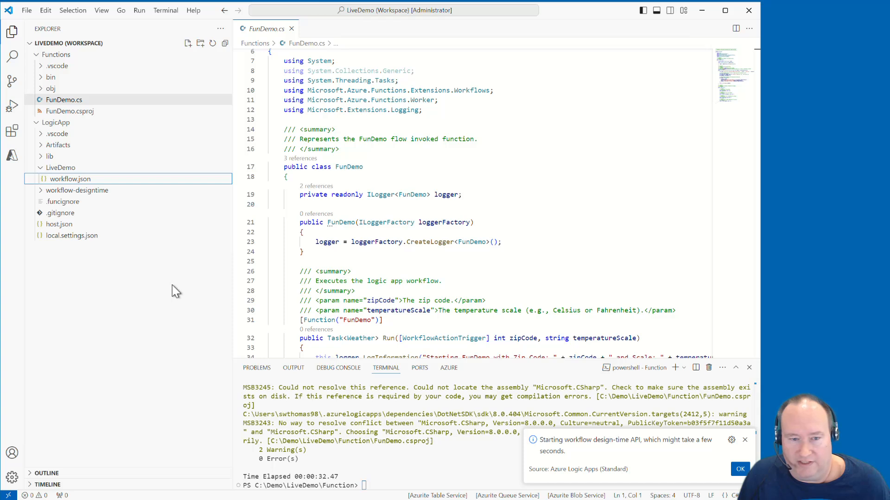
{"action": "left_click", "coordinate": [738, 471]}
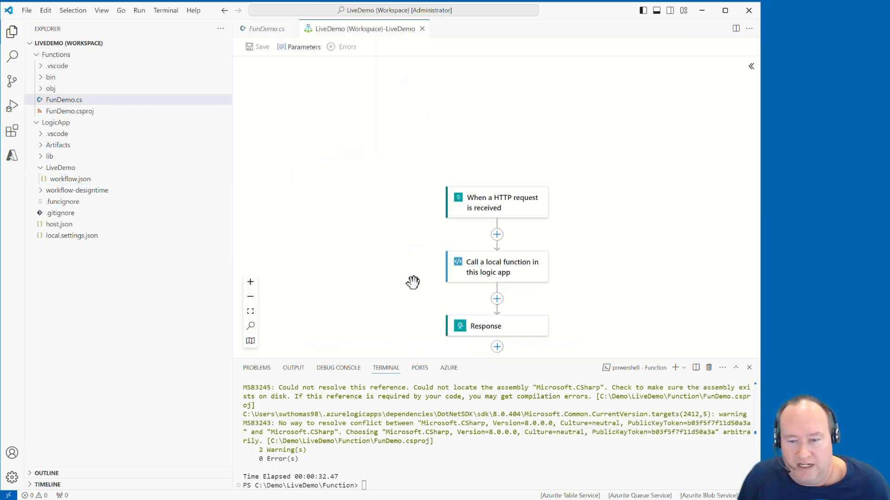
Select the FunDemo function in the Call a local function action and set its ZipCode parameter to 90210
{"action": "left_click", "coordinate": [496, 277]}
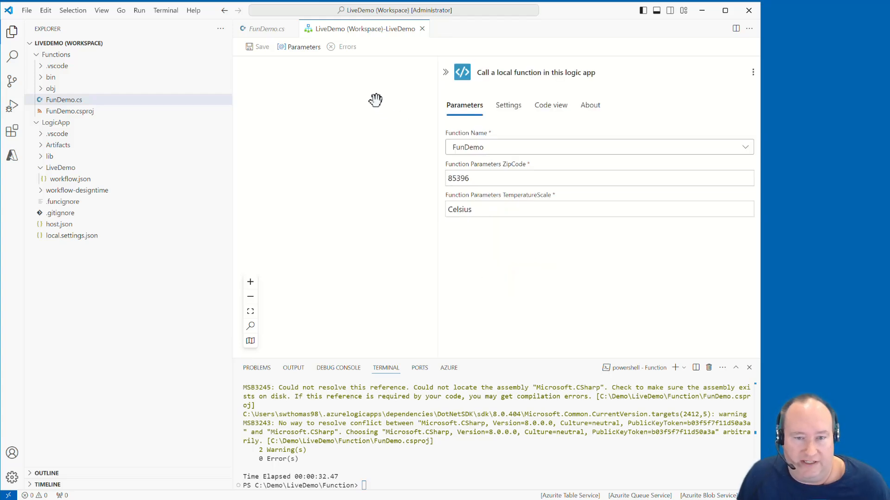
{"action": "left_click", "coordinate": [466, 148]}
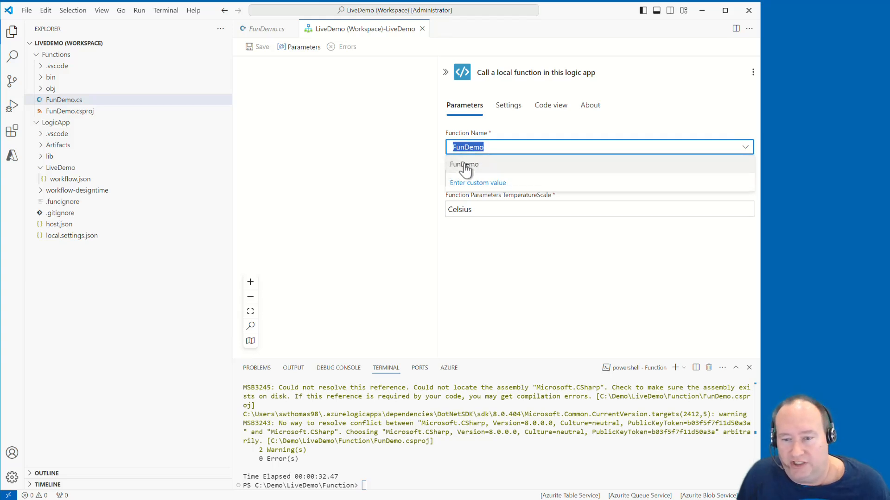
{"action": "left_click", "coordinate": [465, 165]}
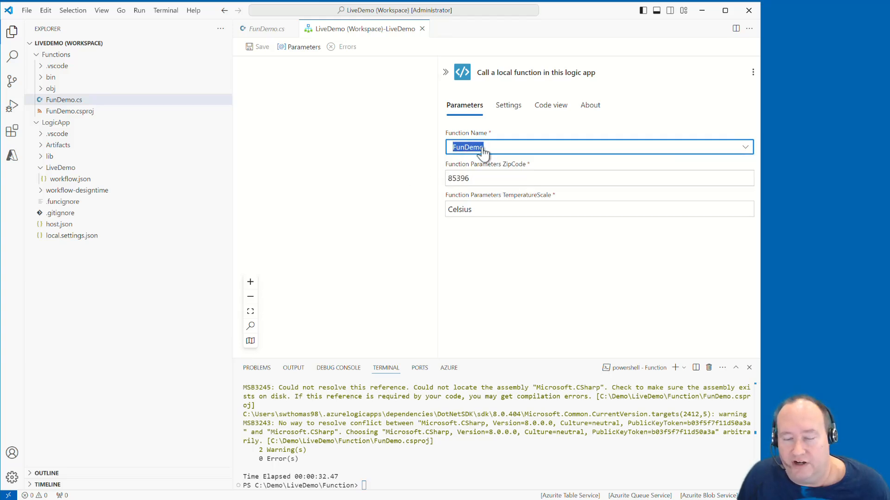
{"action": "left_click", "coordinate": [505, 184]}
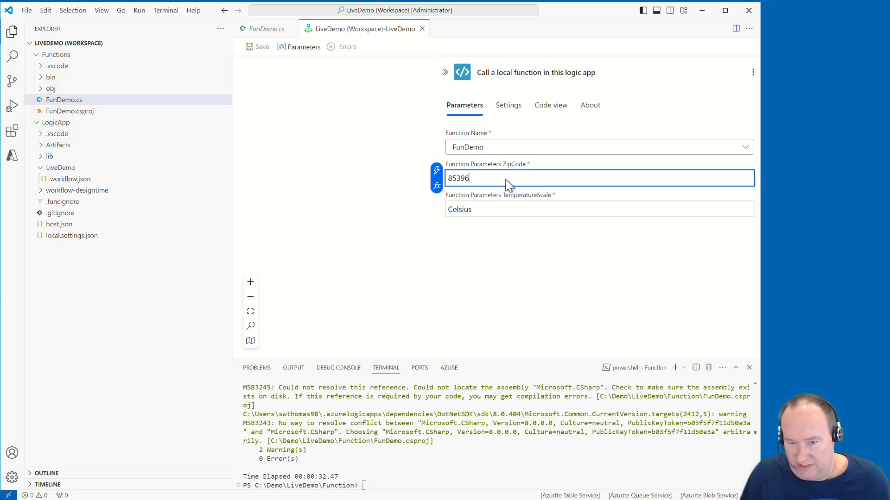
{"action": "left_click_drag", "start_coordinate": [506, 181], "coordinate": [440, 181]}
{"action": "type", "text": "90"}
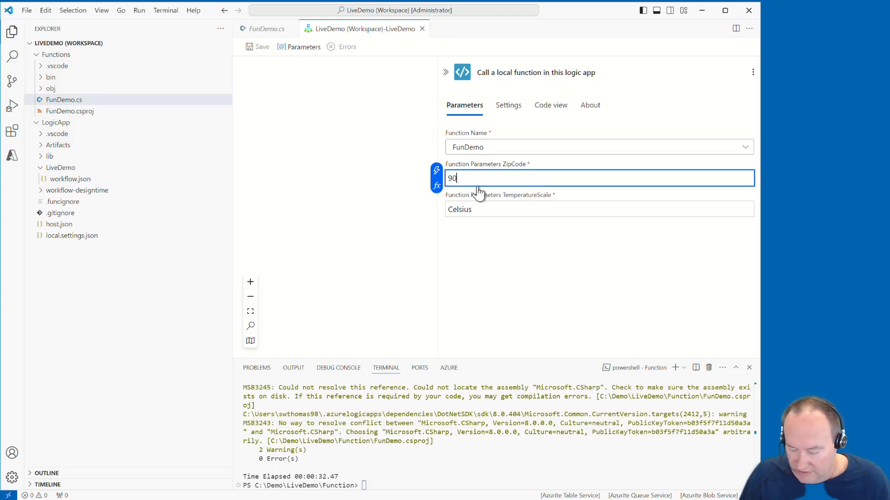
{"action": "type", "text": "210"}
{"action": "left_click", "coordinate": [399, 223]}
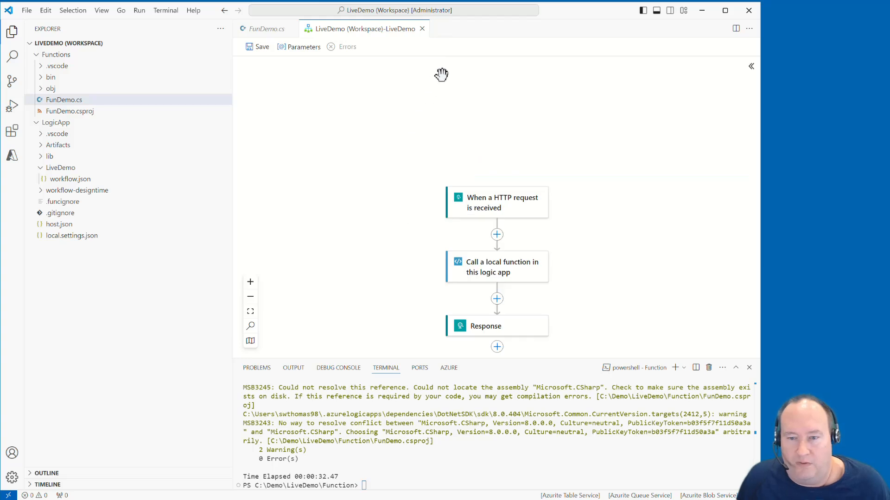
Try to start debugging with the Attach to logic app (LogicApp) configuration, cancelling at the AzureWebJobsStorage verification prompt
{"action": "scroll", "coordinate": [394, 190], "scroll_direction": "down", "scroll_amount": 1}
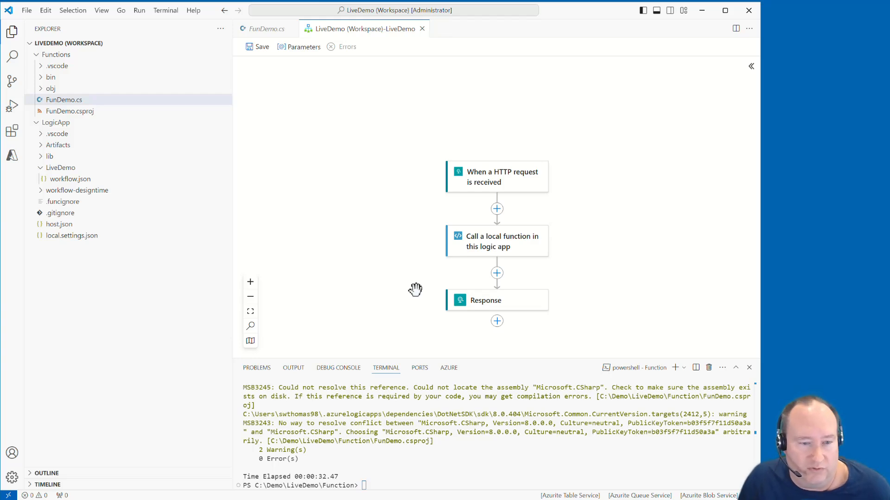
{"action": "left_click", "coordinate": [13, 107]}
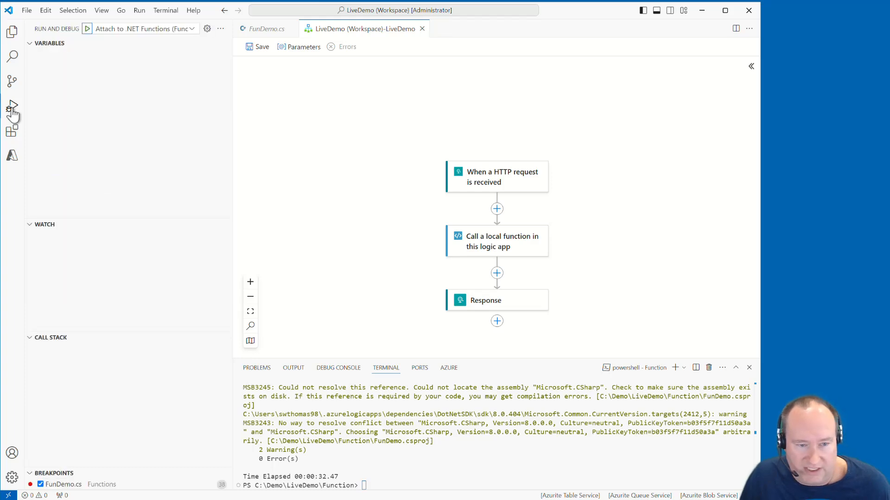
{"action": "left_click", "coordinate": [166, 30]}
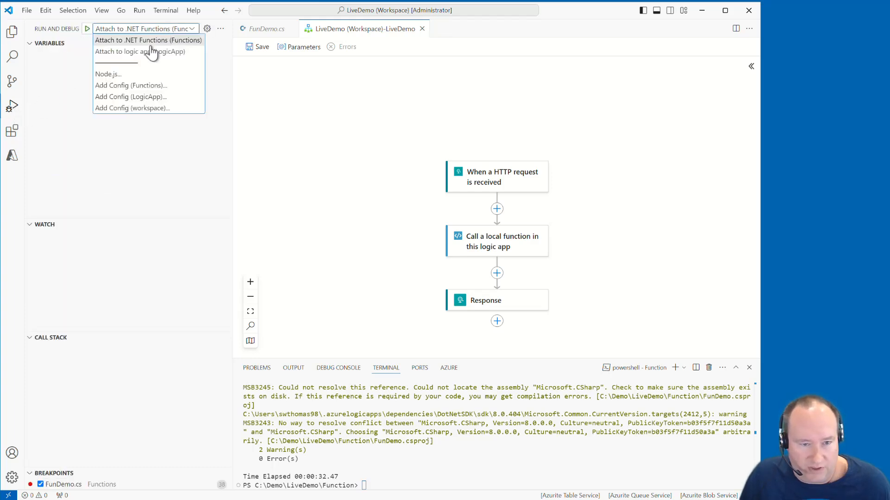
{"action": "left_click", "coordinate": [145, 55]}
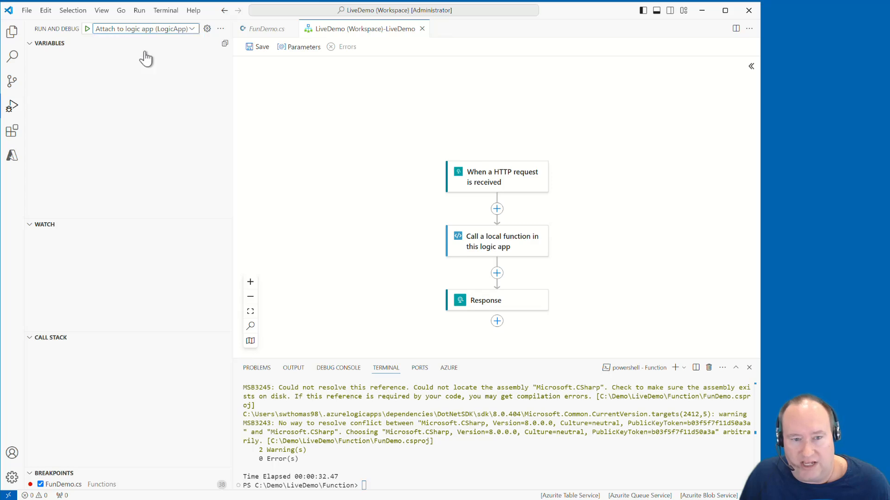
{"action": "left_click", "coordinate": [87, 29]}
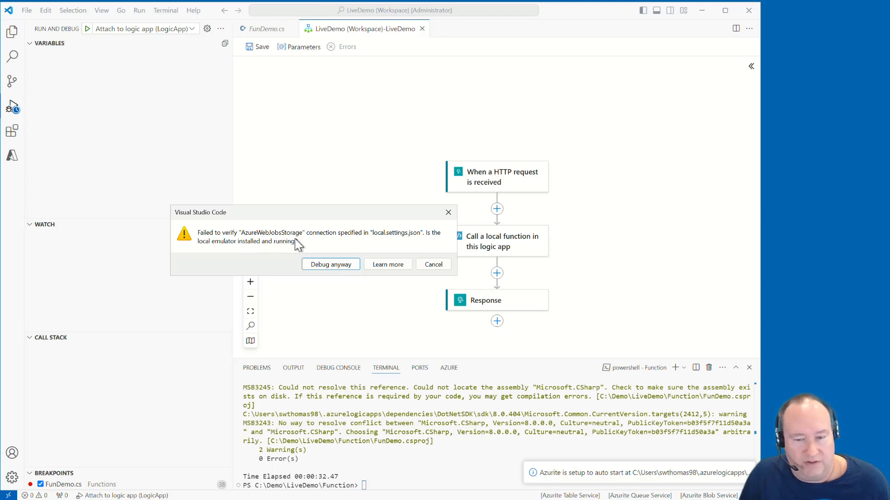
{"action": "left_click", "coordinate": [441, 265]}
Restart Visual Studio Code with the LiveDemo workspace and acknowledge the design-time API startup notice
{"action": "left_click", "coordinate": [755, 8]}
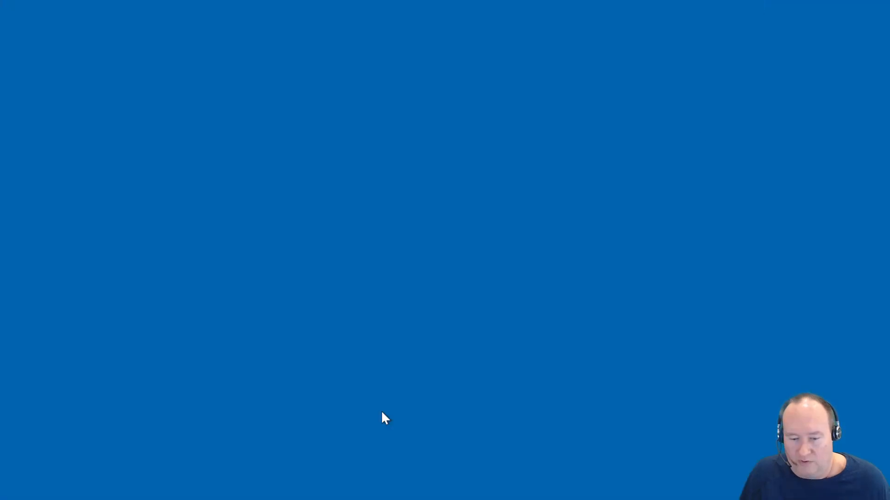
{"action": "key", "text": "super"}
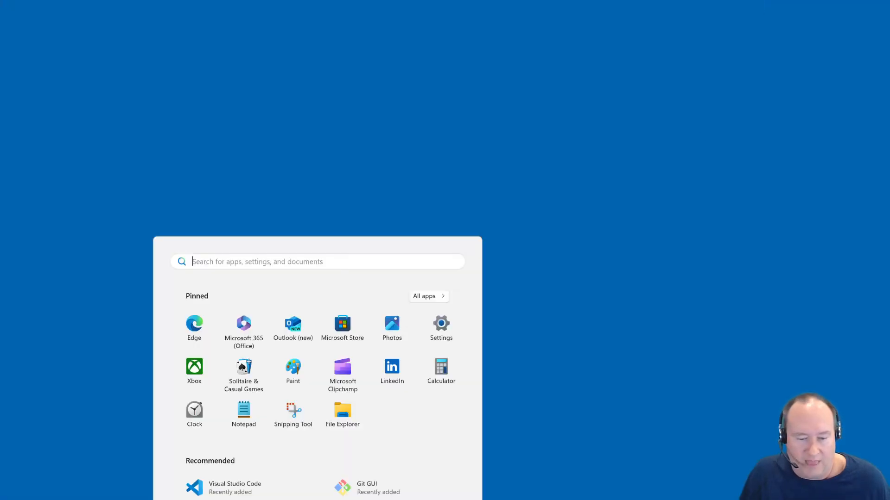
{"action": "left_click", "coordinate": [214, 494]}
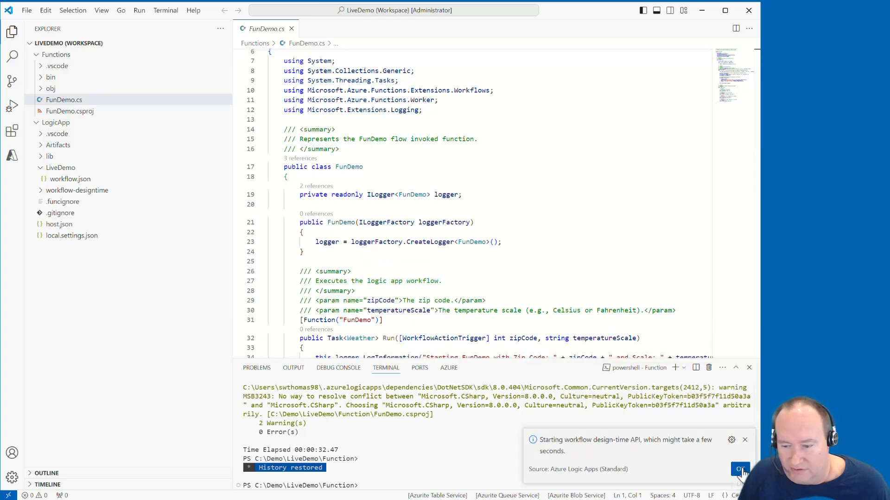
{"action": "left_click", "coordinate": [740, 470]}
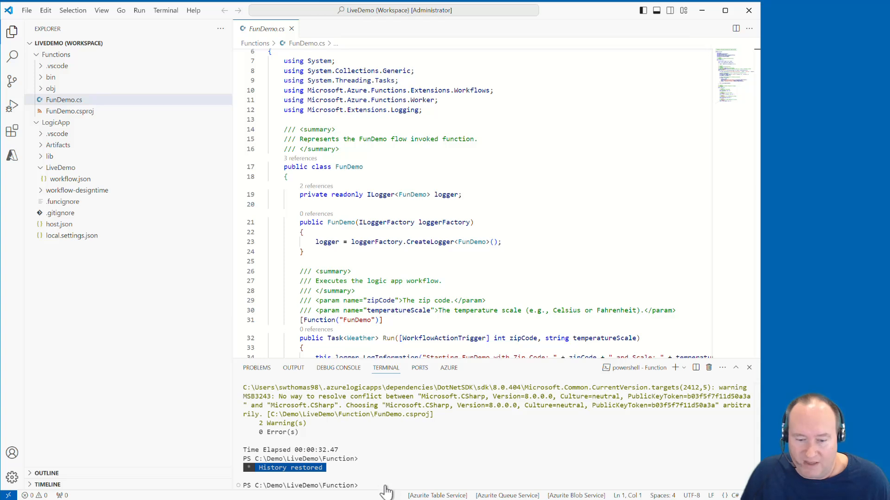
Run dotnet restore and dotnet build on the Function project
{"action": "type", "text": "dotnet restore"}
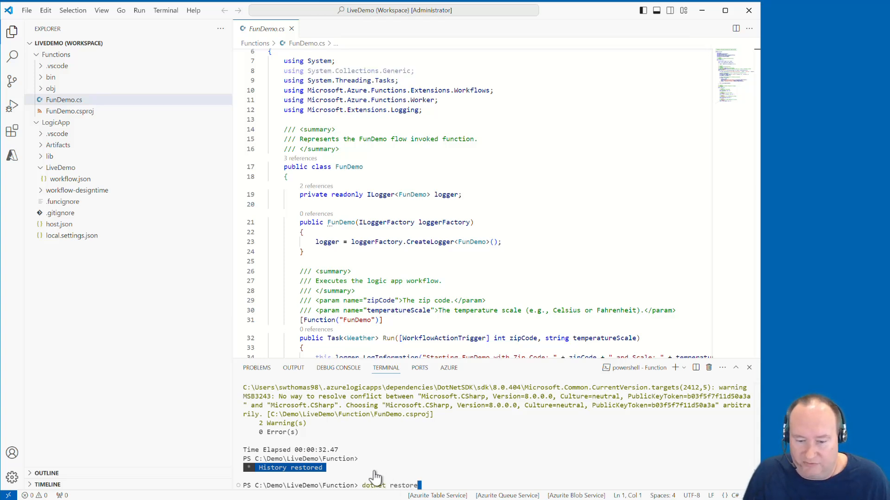
{"action": "key", "text": "Return"}
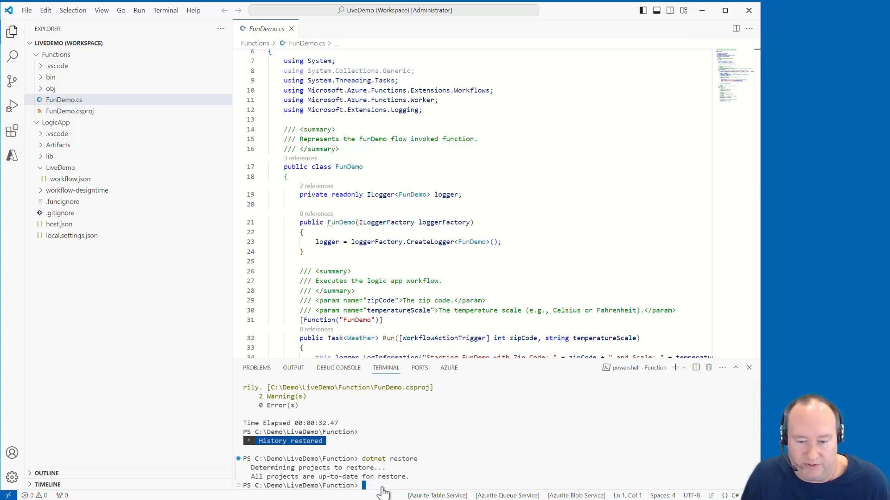
{"action": "type", "text": "dotnet build"}
{"action": "key", "text": "Return"}
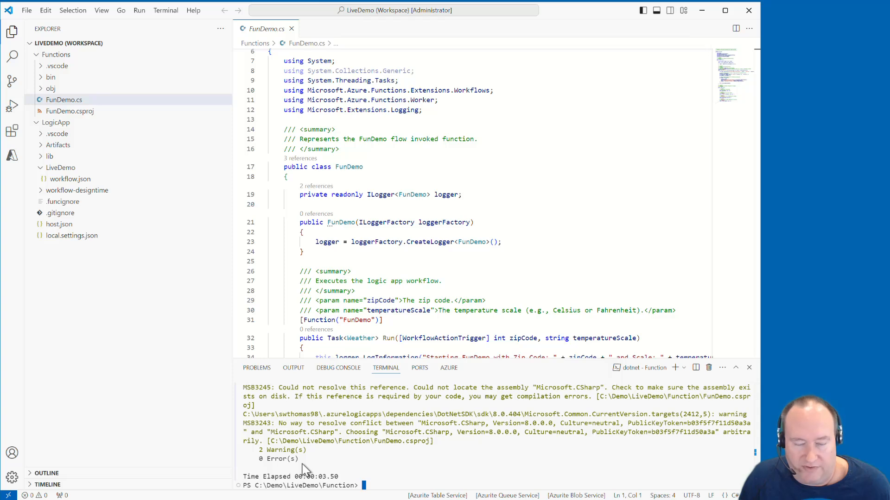
Start debugging with Attach to logic app (LogicApp), and attach the .NET Core debugger to the dotnet.exe process from C:\Program Files\dotnet
{"action": "left_click", "coordinate": [13, 111]}
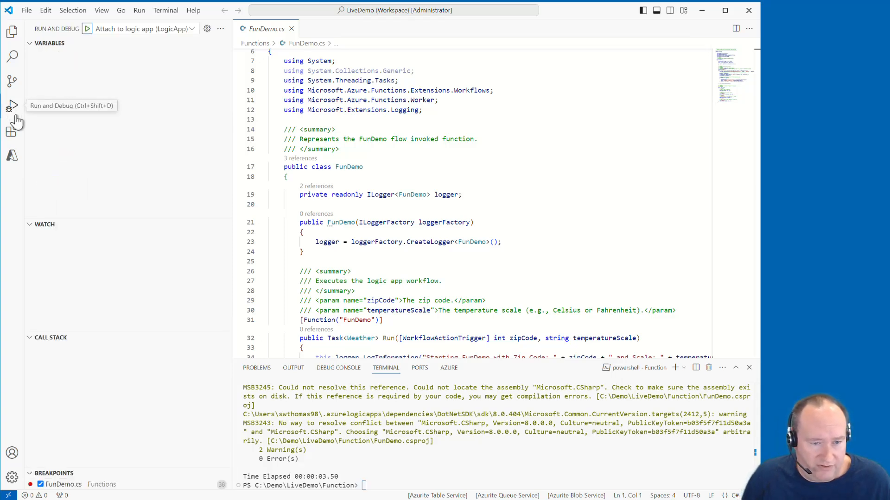
{"action": "left_click", "coordinate": [87, 30]}
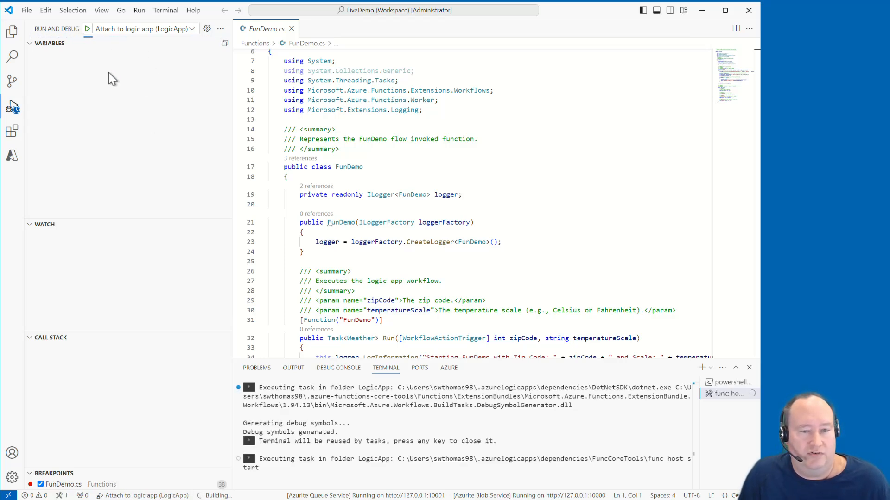
{"action": "left_click", "coordinate": [103, 11]}
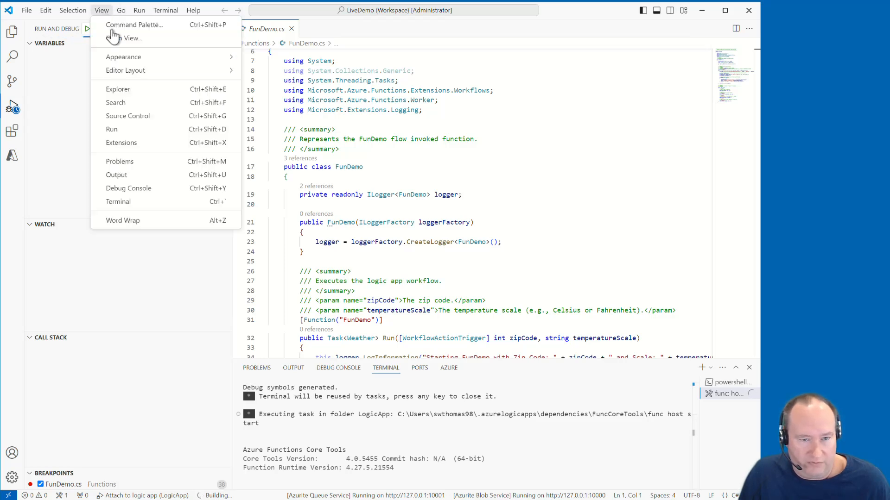
{"action": "left_click", "coordinate": [111, 25]}
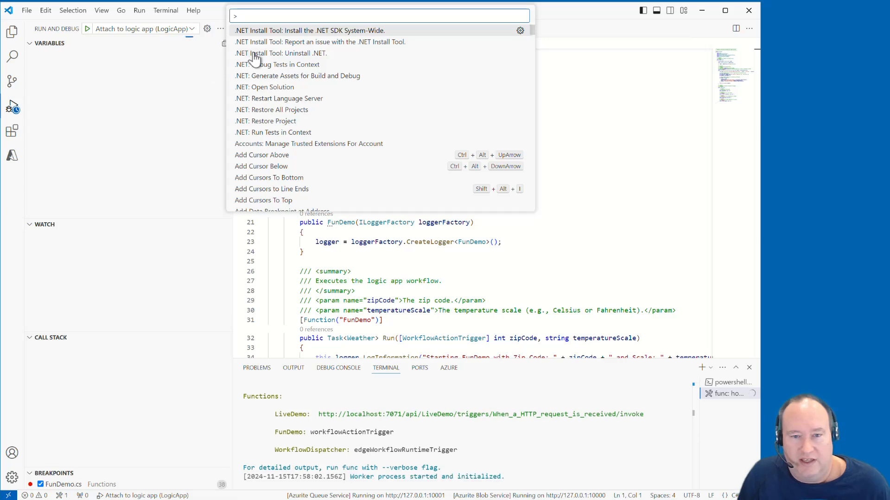
{"action": "type", "text": "du"}
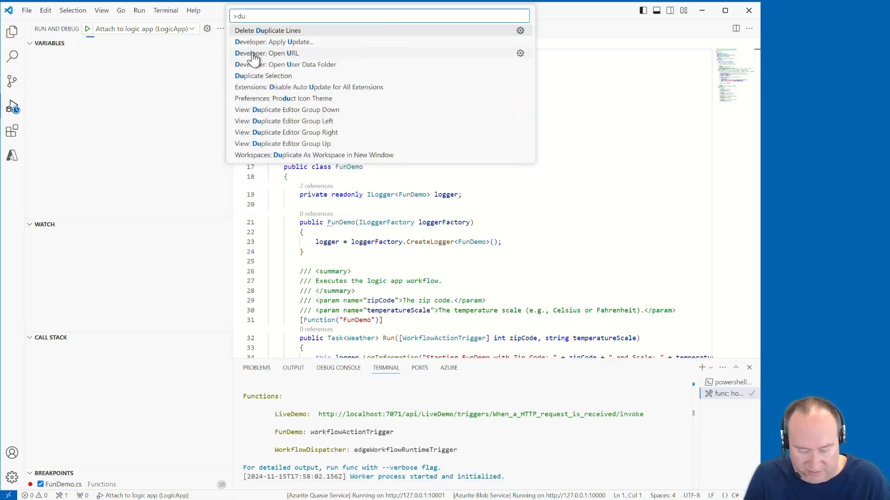
{"action": "type", "text": "bug"}
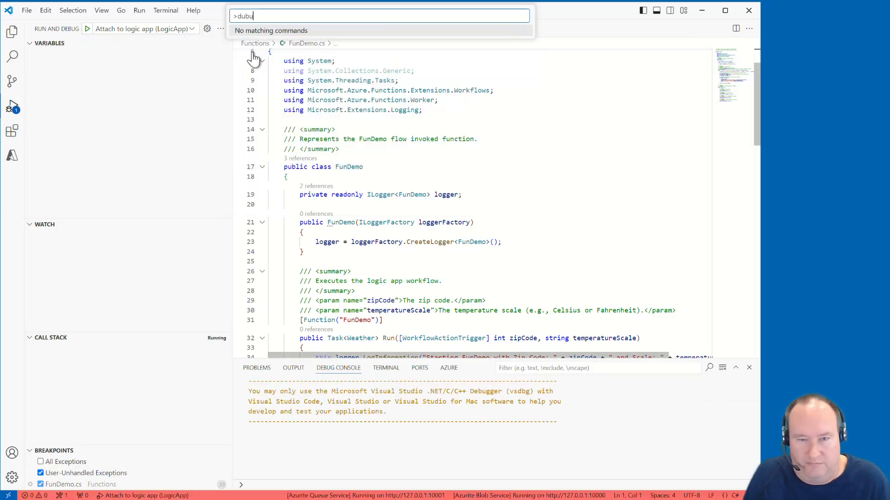
{"action": "key", "text": "BackSpace"}
{"action": "key", "text": "BackSpace"}
{"action": "key", "text": "BackSpace"}
{"action": "key", "text": "BackSpace"}
{"action": "type", "text": "debug"}
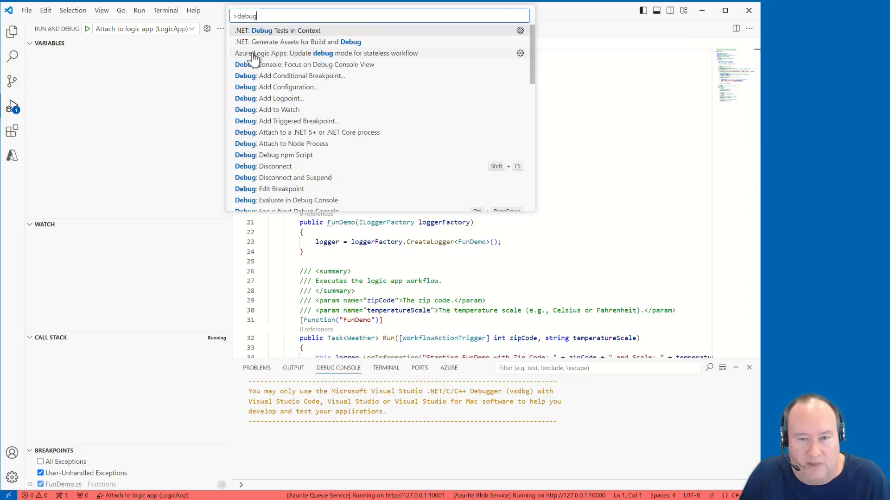
{"action": "left_click", "coordinate": [294, 133]}
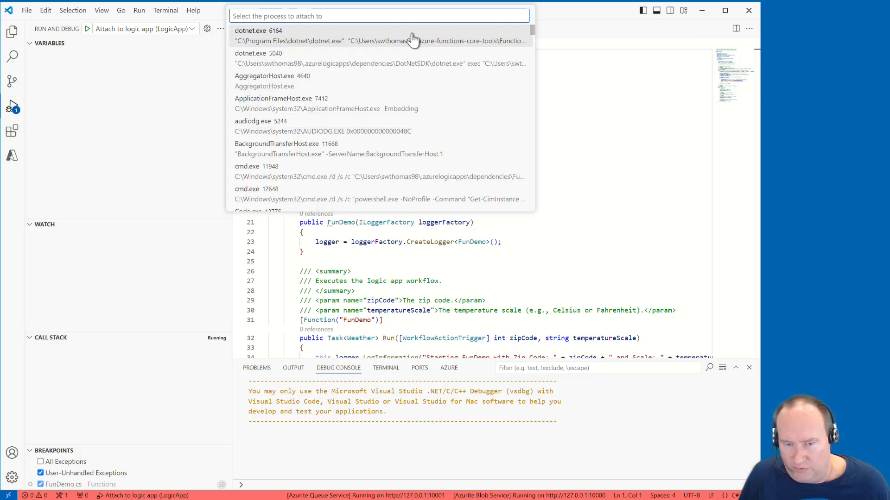
{"action": "left_click", "coordinate": [325, 41]}
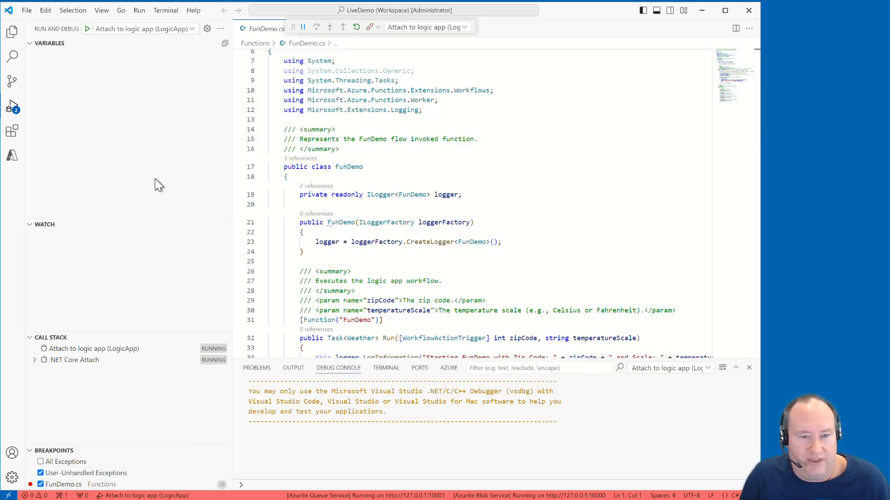
Open the overview page of the LiveDemo workflow from its workflow.json file
{"action": "left_click", "coordinate": [13, 35]}
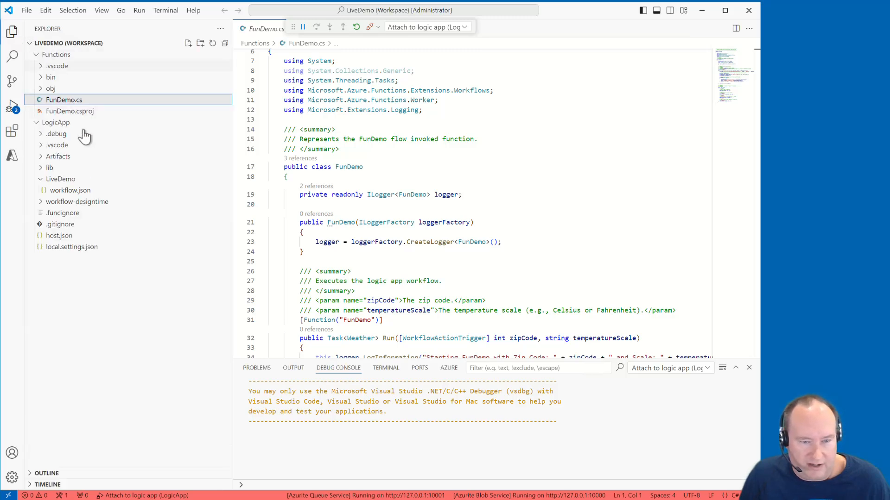
{"action": "left_click", "coordinate": [67, 191]}
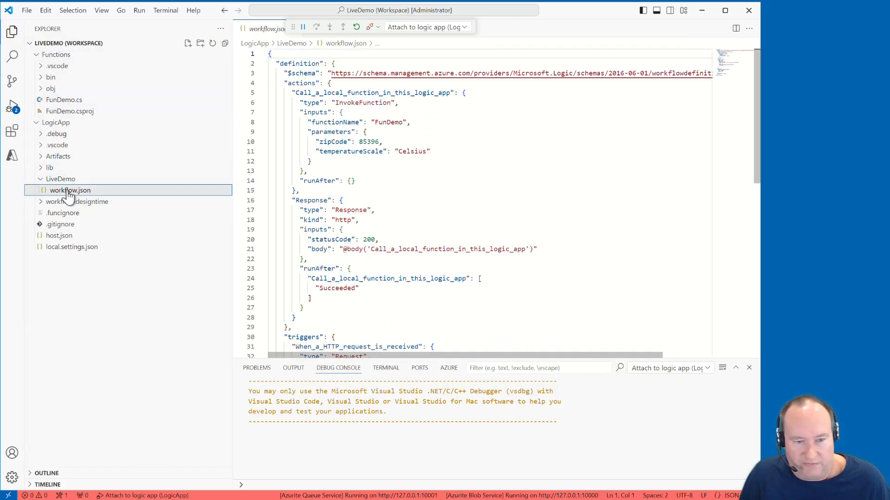
{"action": "right_click", "coordinate": [67, 192]}
{"action": "left_click", "coordinate": [92, 204]}
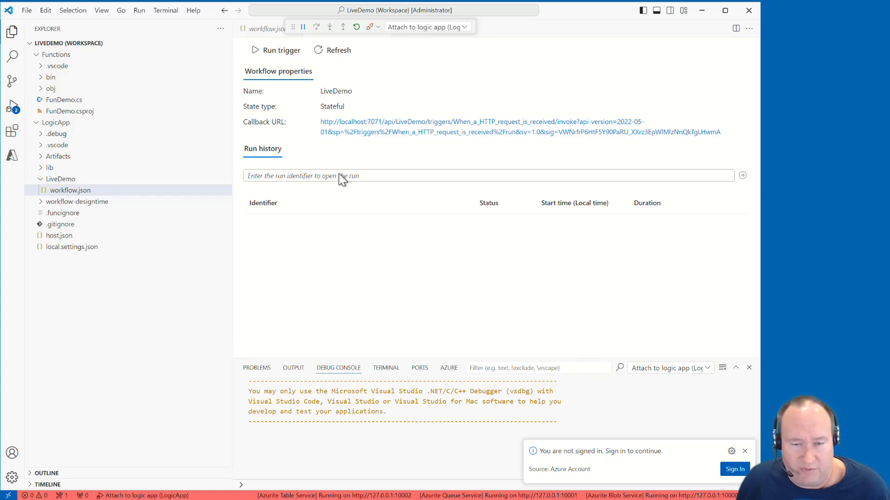
Run the LiveDemo workflow's trigger and continue execution past the line 38 breakpoint in FunDemo.cs
{"action": "left_click", "coordinate": [271, 53]}
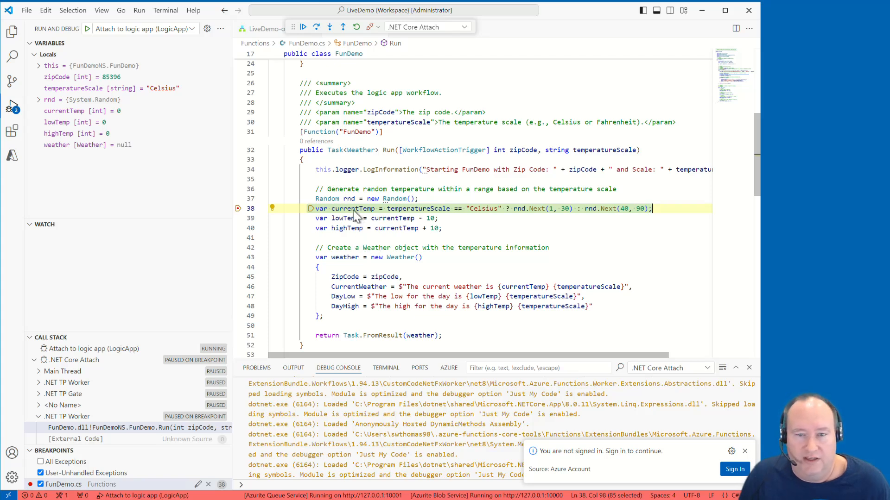
{"action": "left_click", "coordinate": [303, 27]}
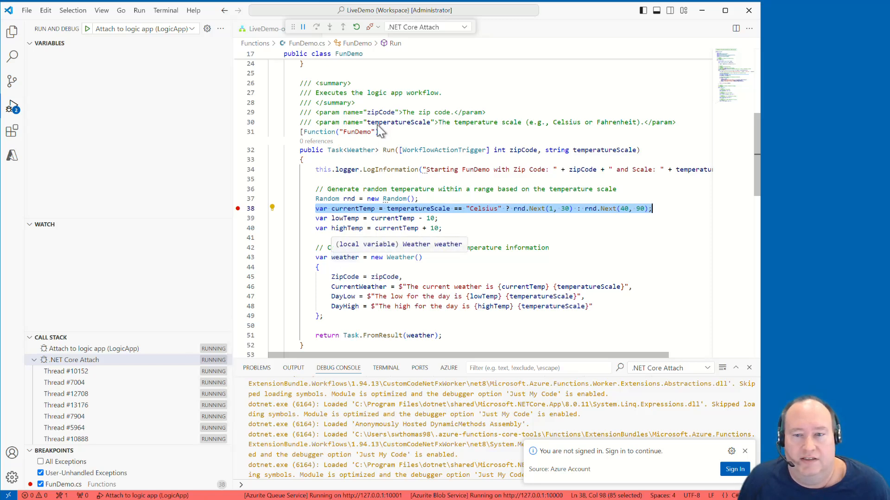
Open the completed run from the LiveDemo run history and examine the Response action's body, including its ZipCode
{"action": "left_click_drag", "start_coordinate": [293, 27], "coordinate": [429, 61]}
{"action": "left_click", "coordinate": [266, 29]}
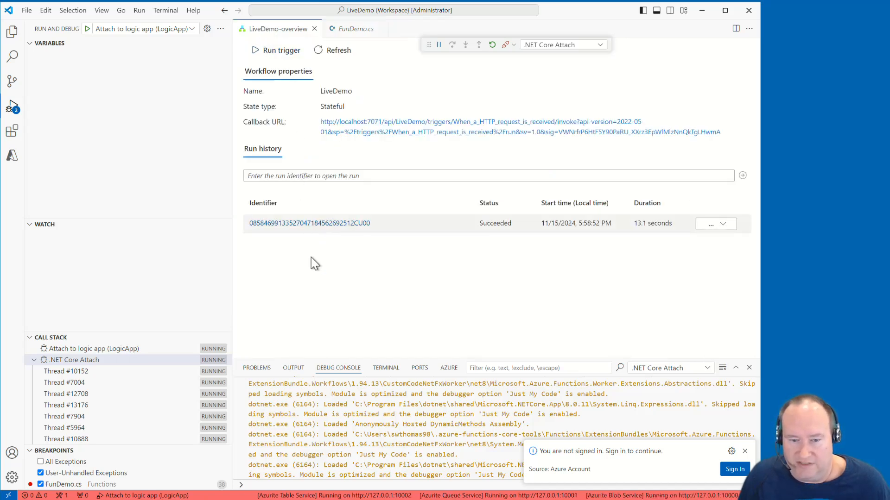
{"action": "left_click", "coordinate": [347, 225]}
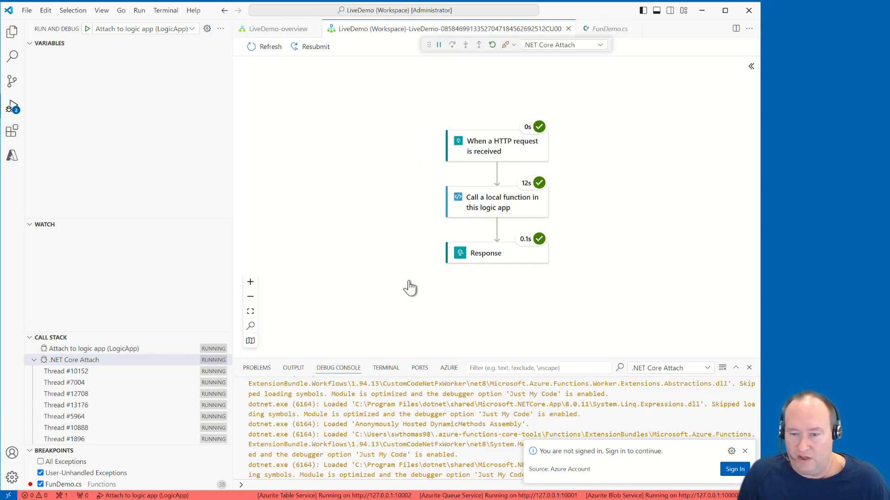
{"action": "left_click", "coordinate": [480, 261]}
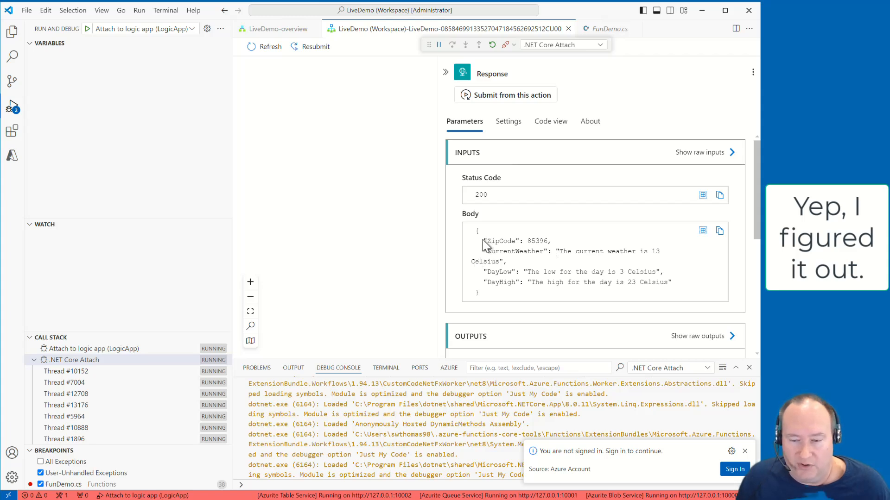
{"action": "left_click_drag", "start_coordinate": [482, 240], "coordinate": [579, 242]}
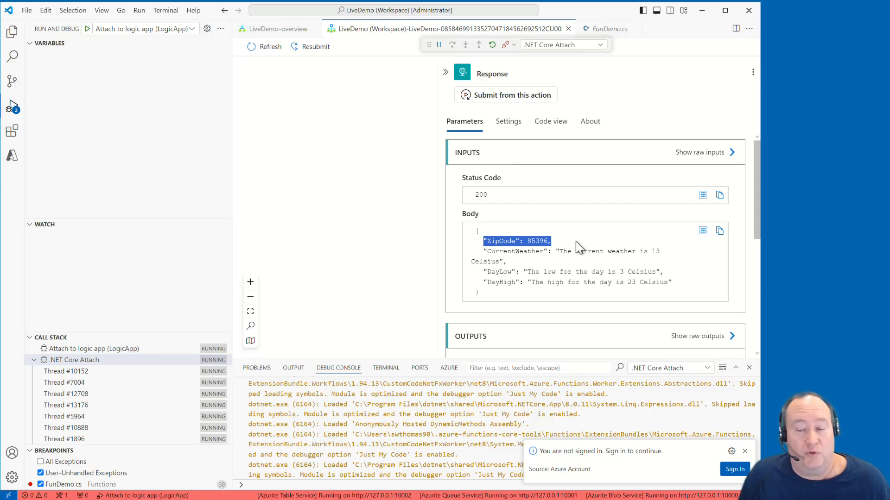
{"action": "left_click", "coordinate": [579, 248]}
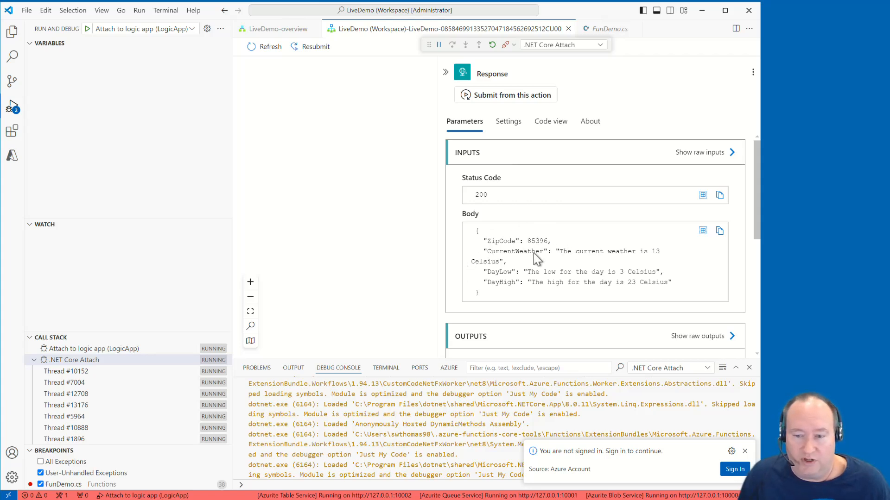
Set the user setting Files: Auto Save to onFocusChange, and return to the LiveDemo run view with the Response details closed
{"action": "left_click", "coordinate": [13, 478]}
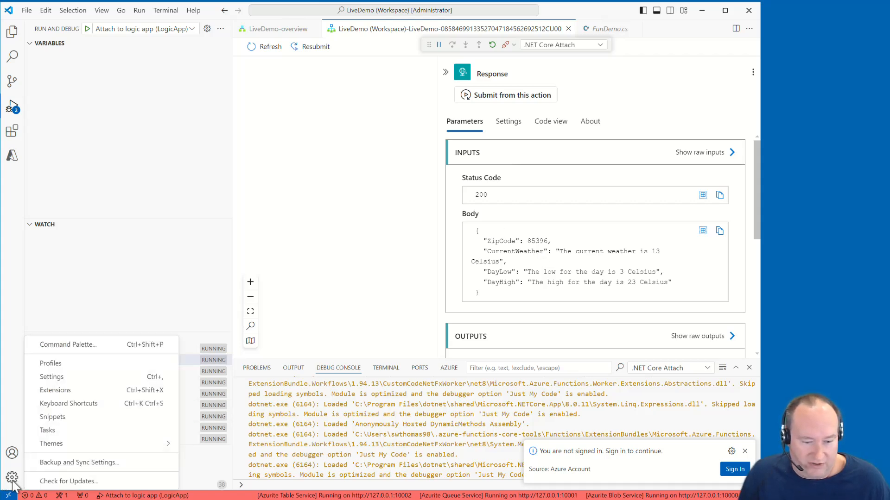
{"action": "left_click", "coordinate": [55, 377]}
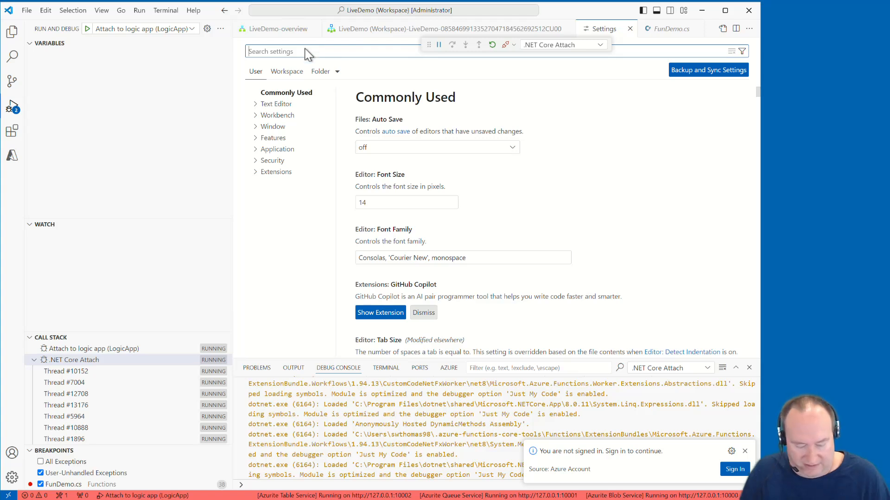
{"action": "type", "text": "save"}
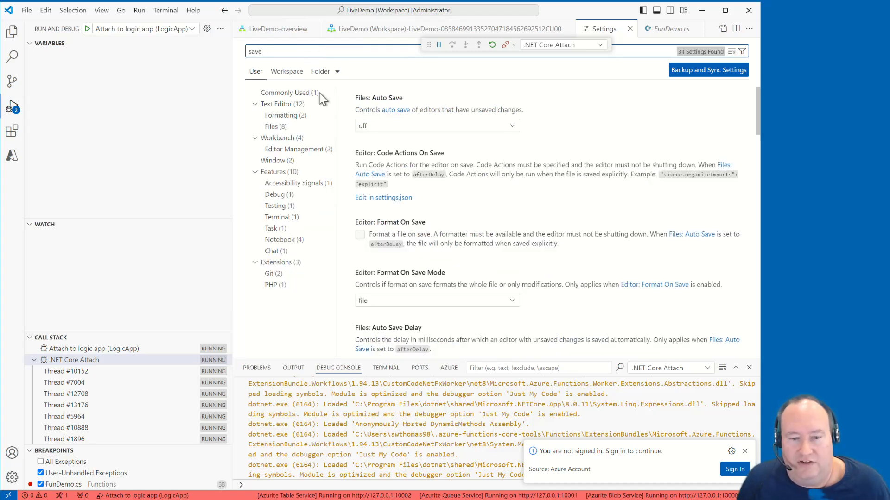
{"action": "left_click", "coordinate": [381, 132]}
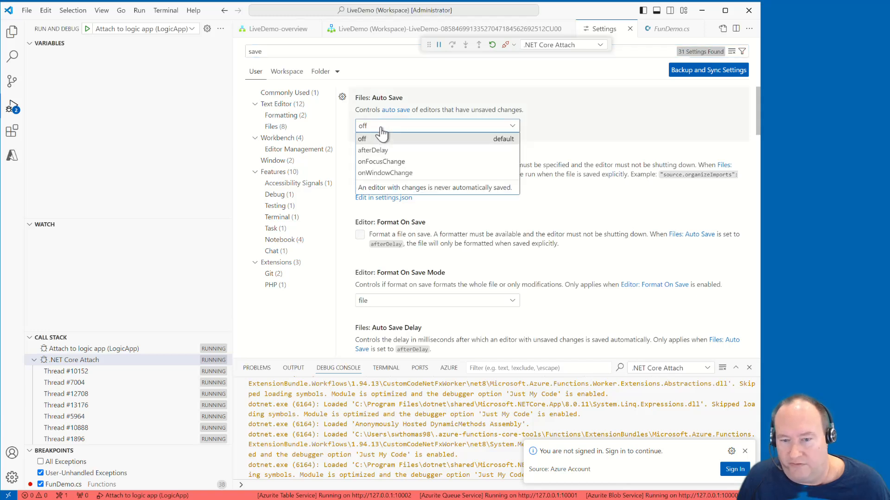
{"action": "left_click", "coordinate": [423, 163]}
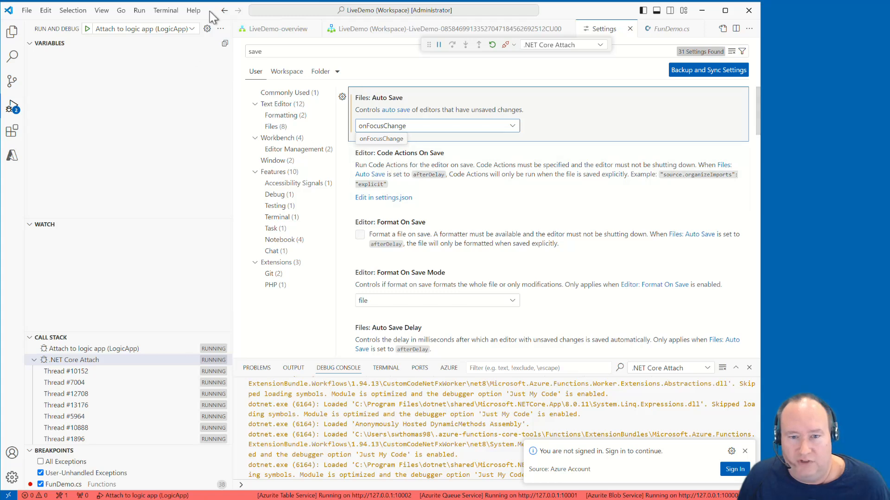
{"action": "left_click", "coordinate": [630, 29]}
{"action": "left_click", "coordinate": [335, 180]}
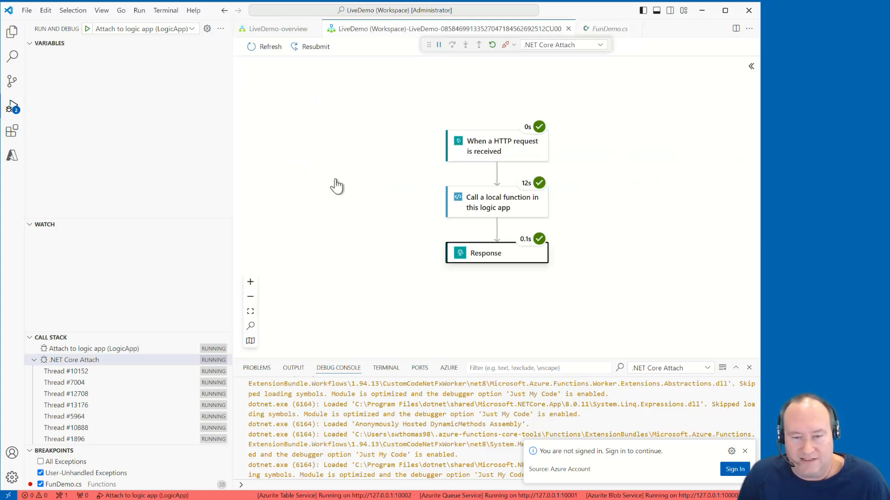